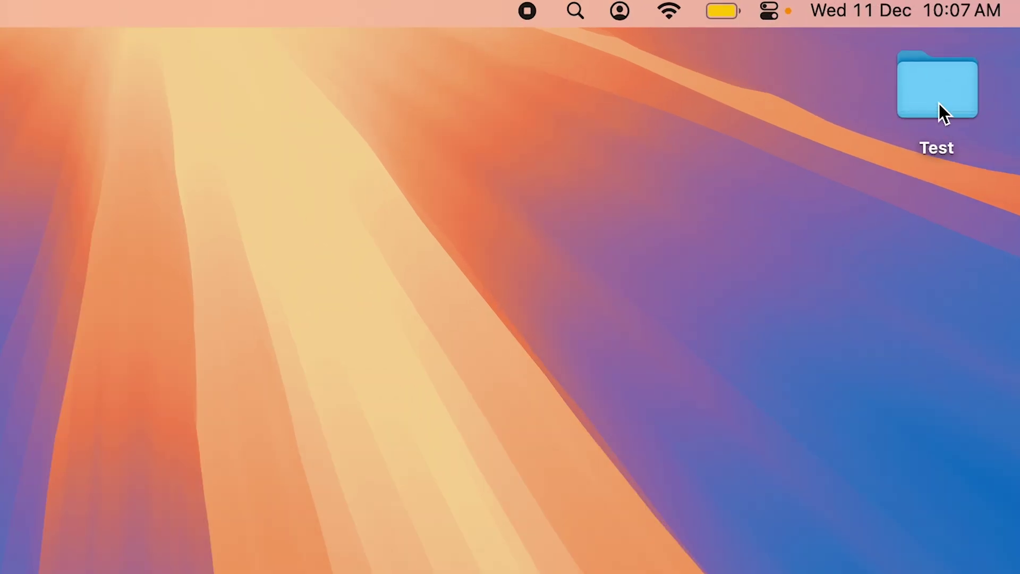
- Open the Test folder and select Car 1.jpg, Car 2.jpg and Car 3.png
double_click(925, 69)
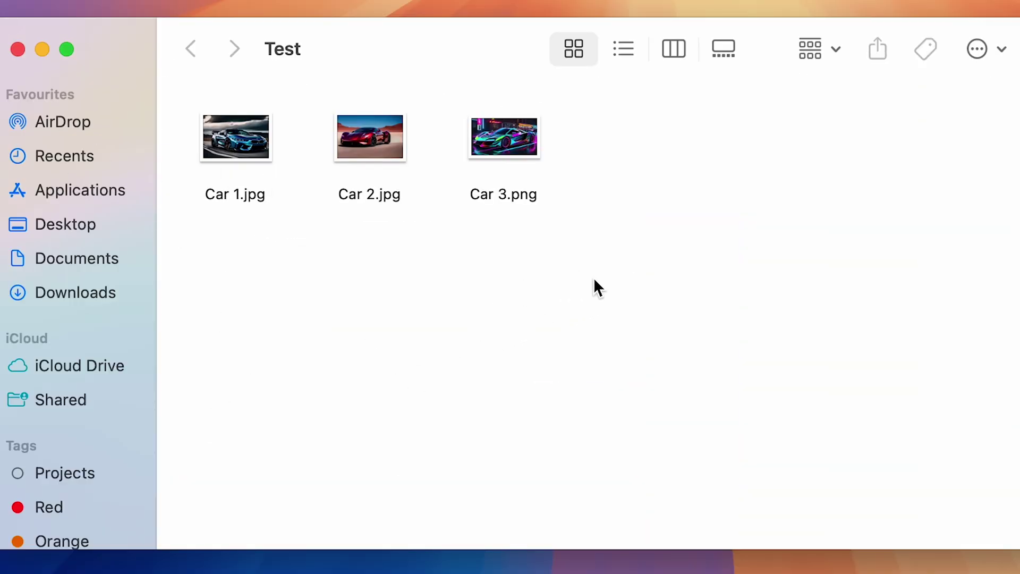
drag(594, 277, 228, 155)
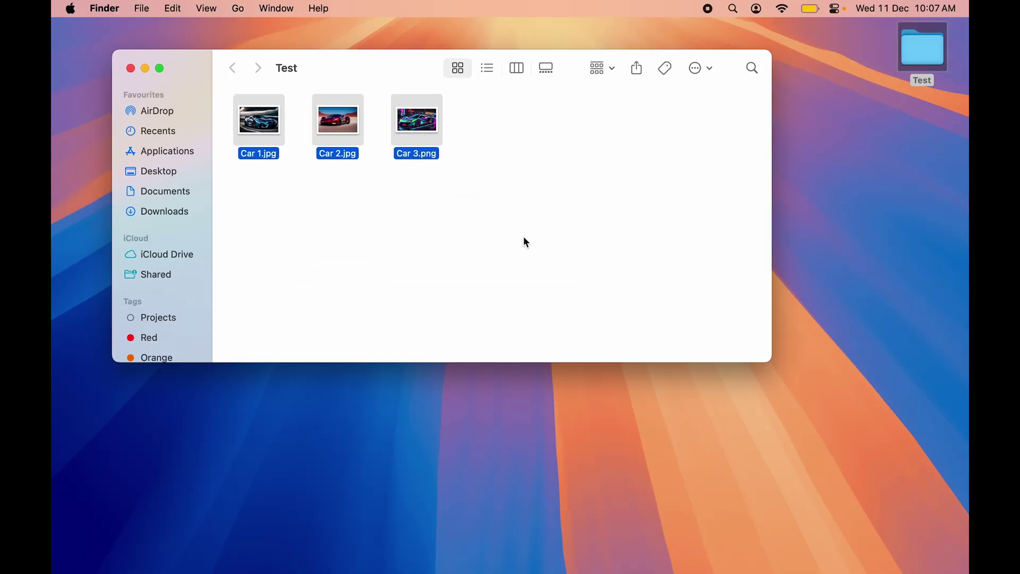
click(391, 256)
drag(429, 206, 259, 138)
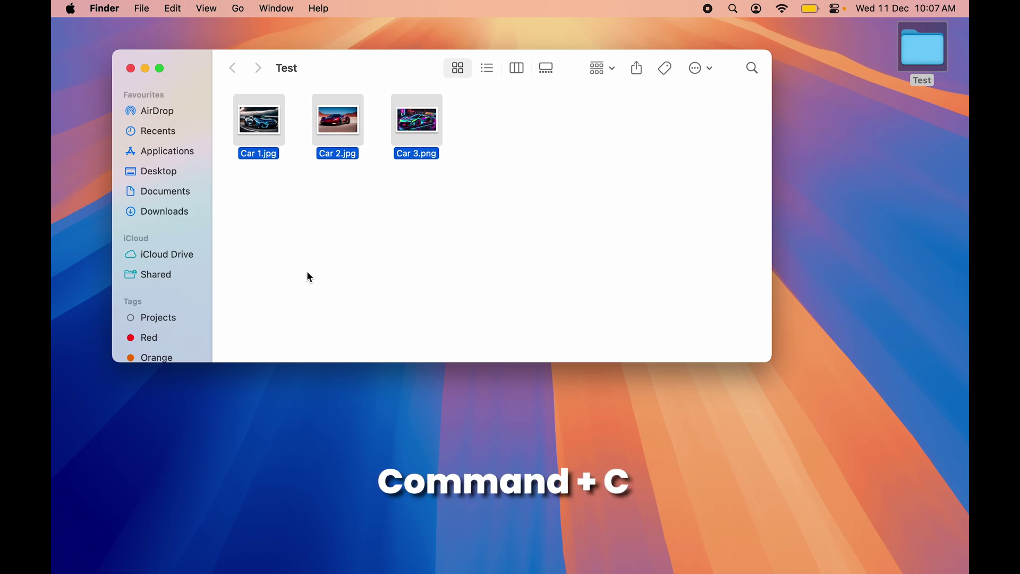
- Copy the three car images onto the desktop and select the pasted copies
key(super+c)
click(846, 267)
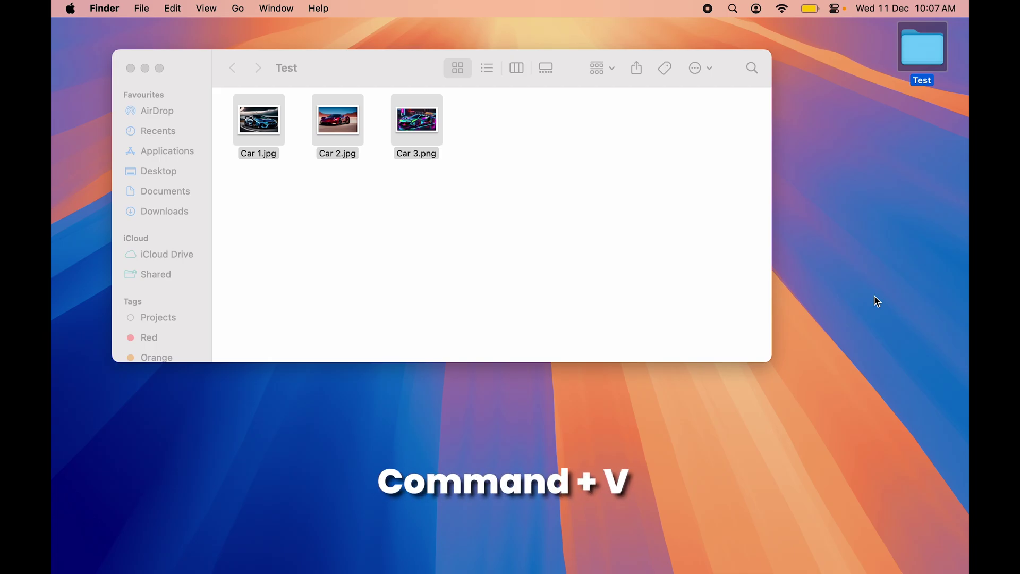
key(super+v)
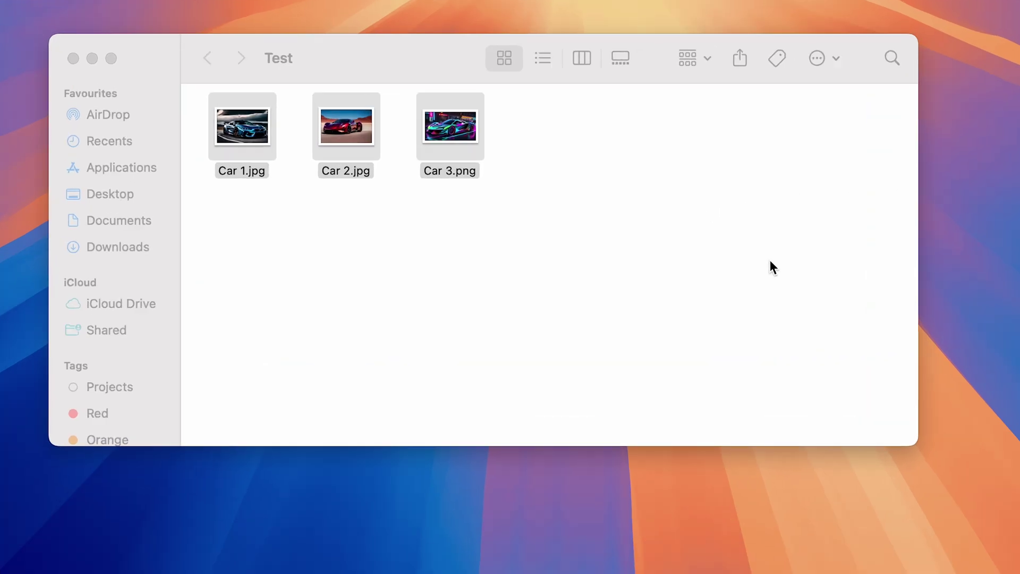
click(656, 222)
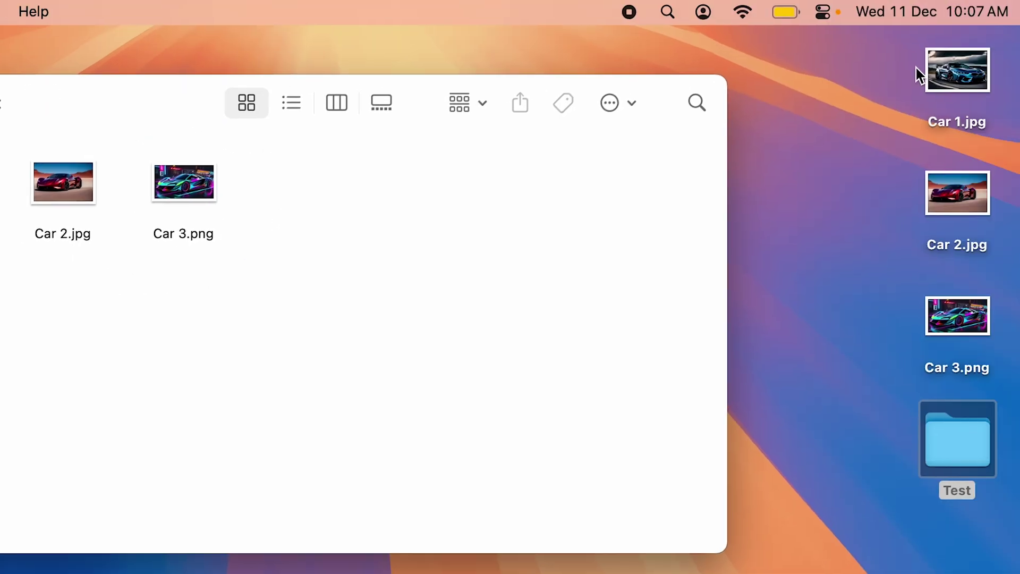
drag(901, 74, 970, 340)
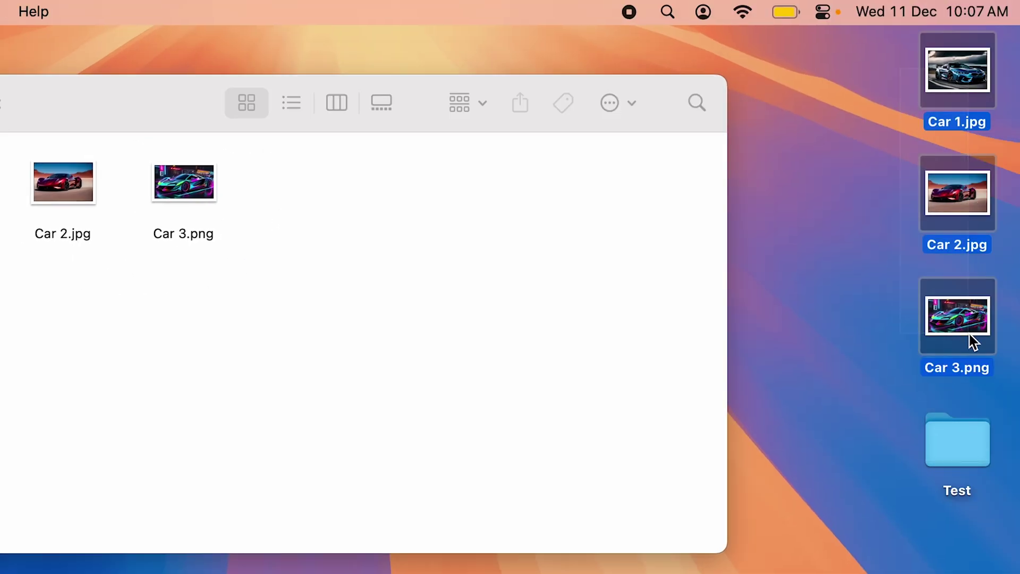
- Copy Car 1.jpg, Car 2.jpg and Car 3.png again, then create an untitled folder on the desktop
click(837, 268)
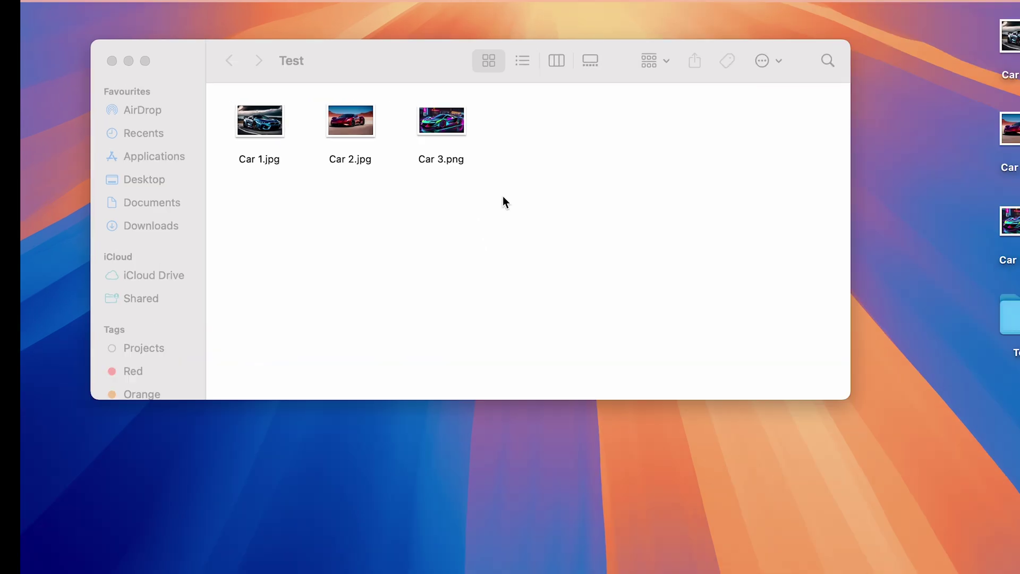
drag(464, 176, 257, 126)
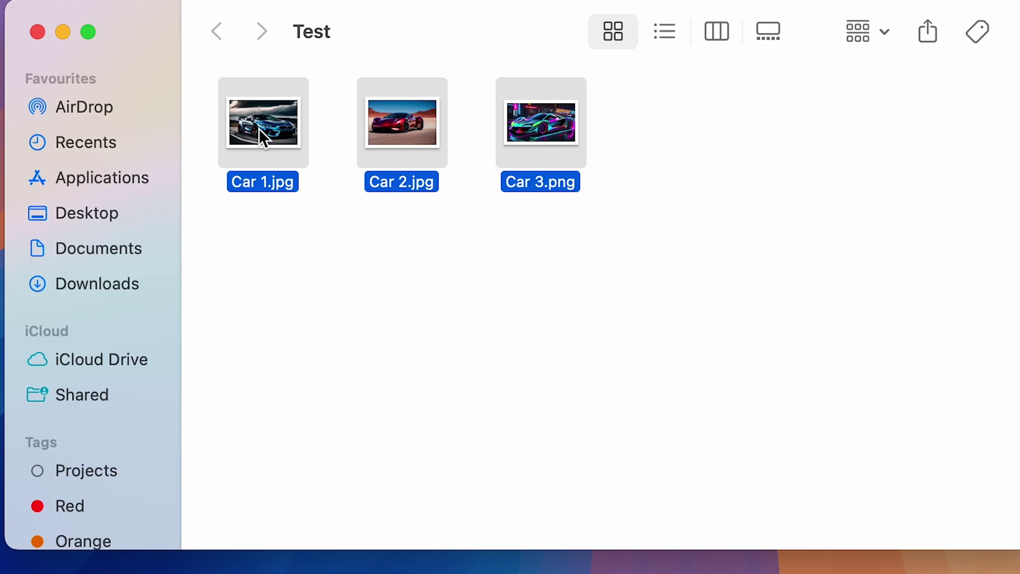
click(407, 323)
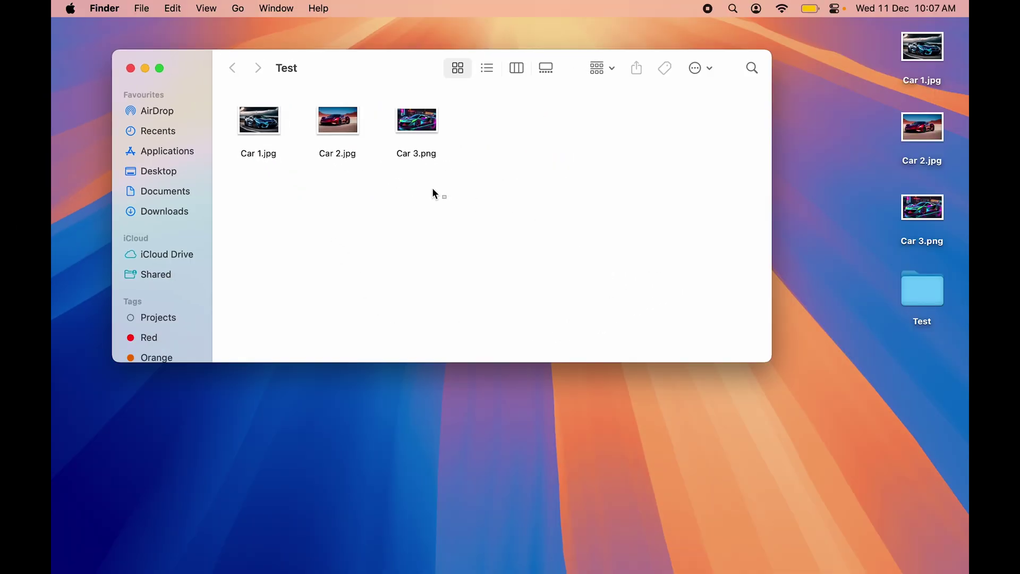
drag(591, 256, 247, 143)
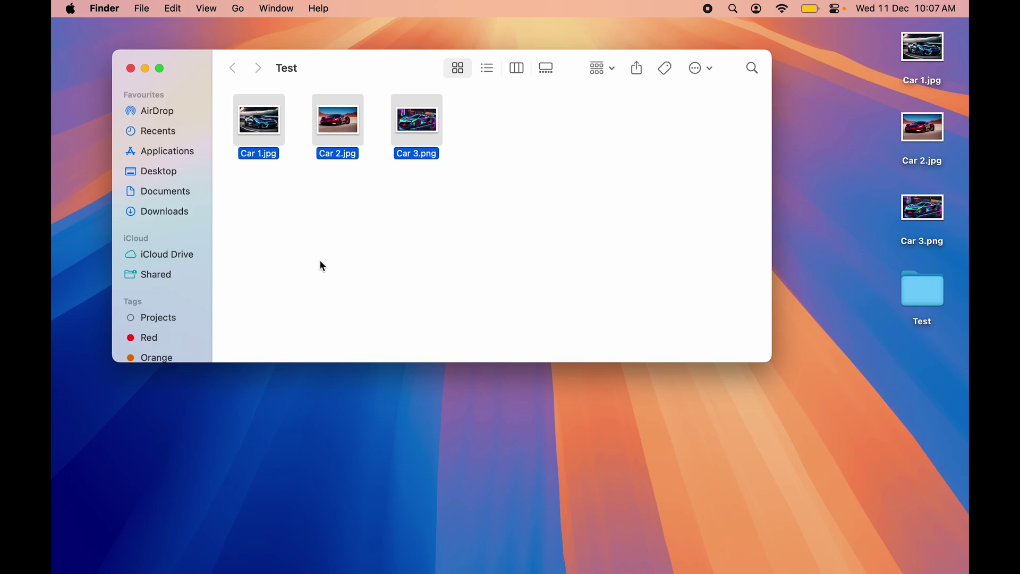
key(super+c)
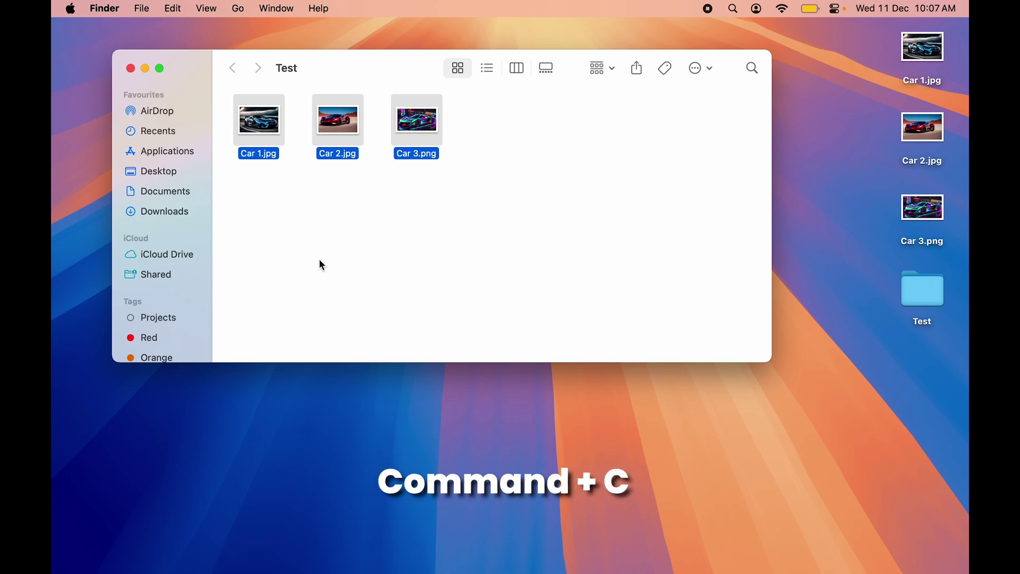
click(757, 488)
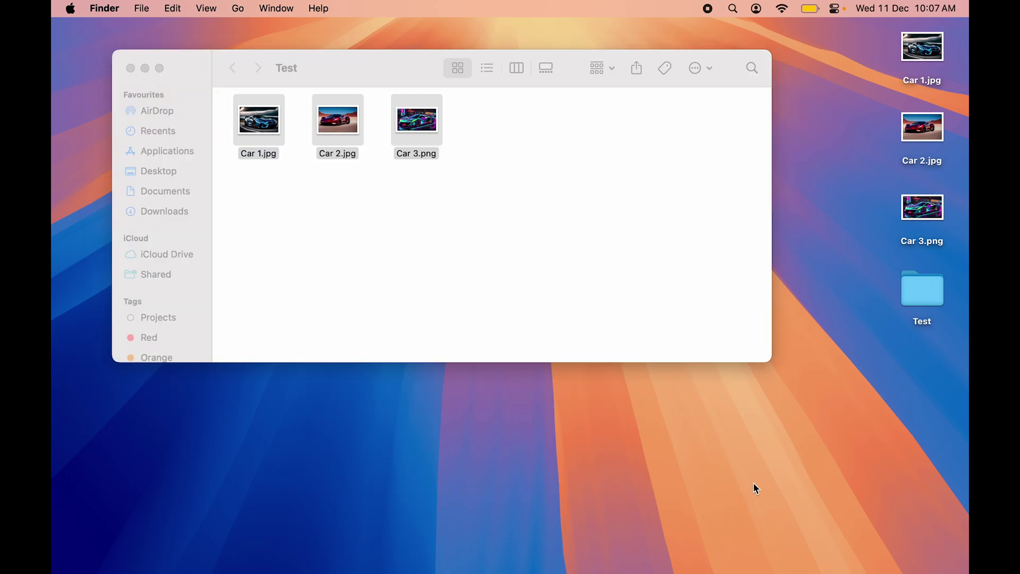
key(super+shift+n)
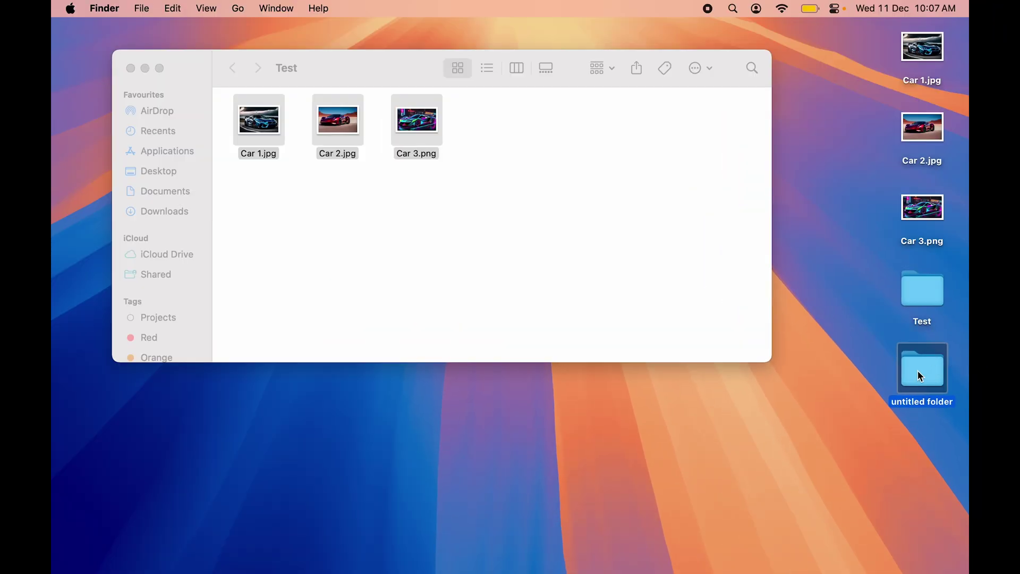
- Open the untitled folder and move the copied car images into it with Option+Command+V
double_click(918, 372)
drag(391, 86, 449, 284)
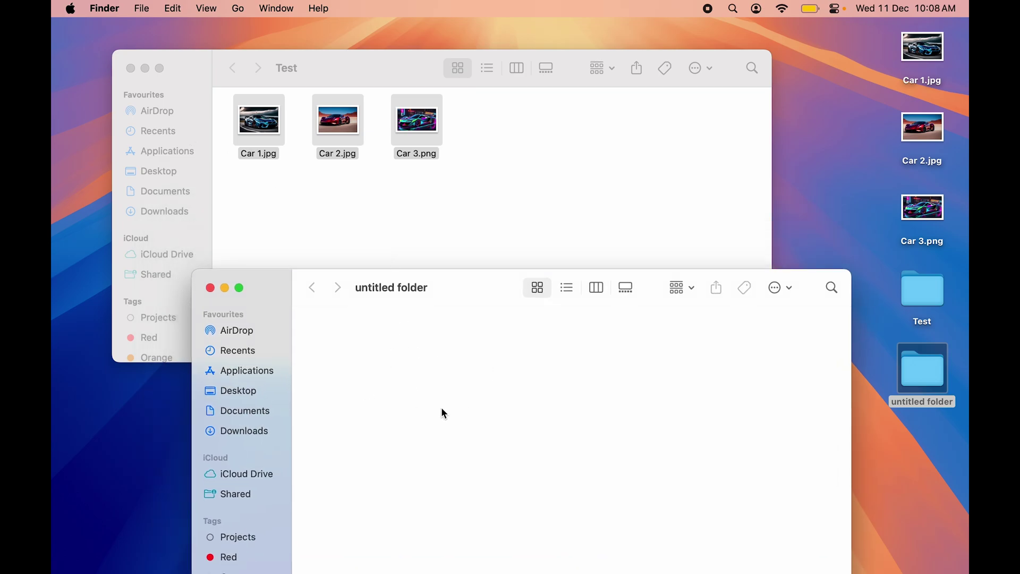
click(357, 199)
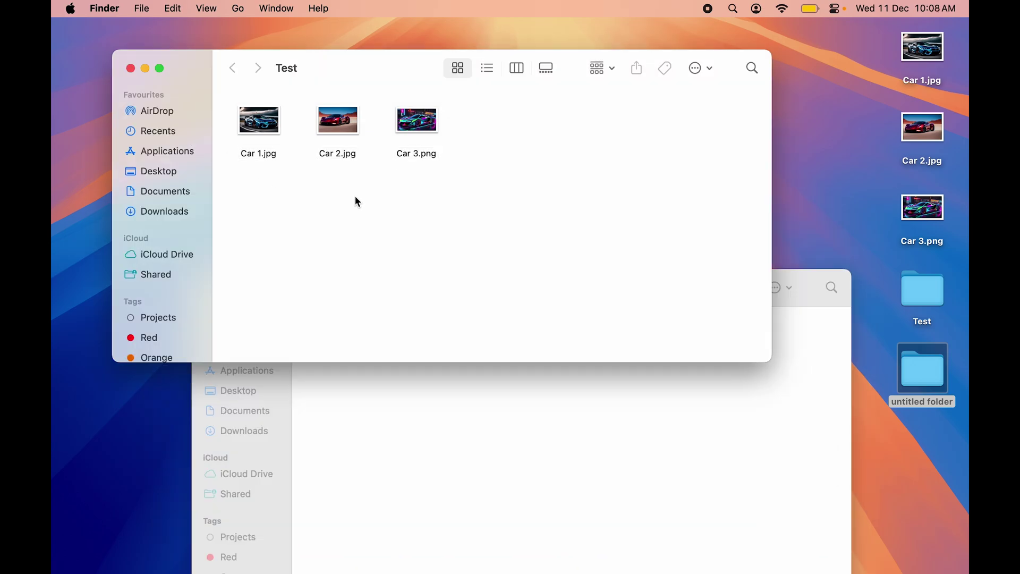
click(380, 390)
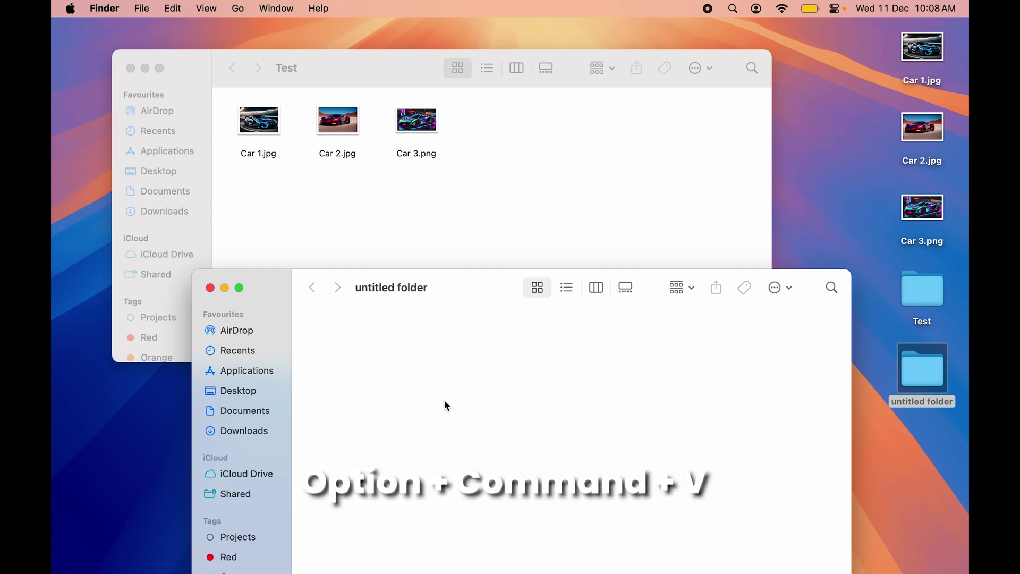
key(alt+super+v)
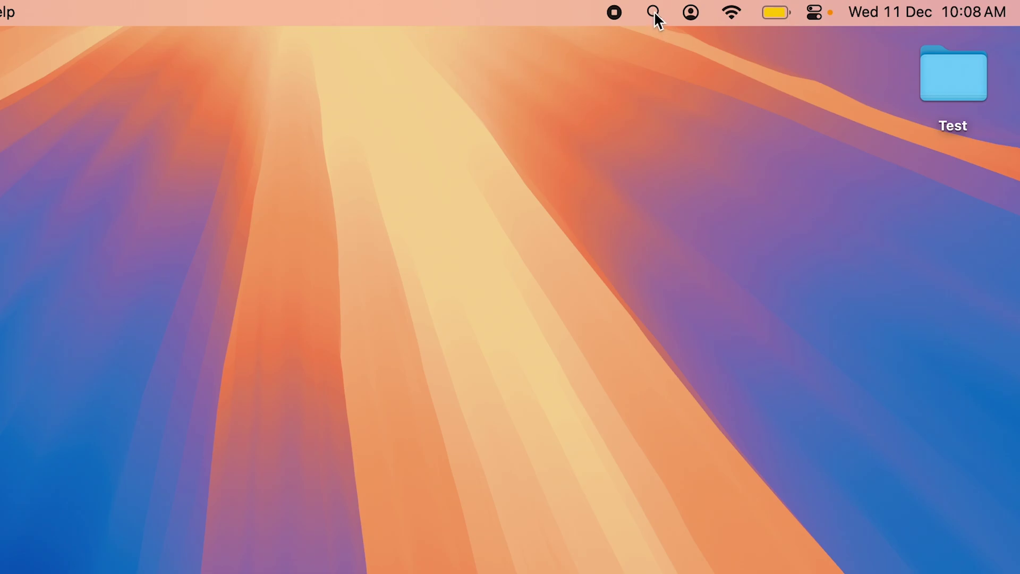
click(654, 12)
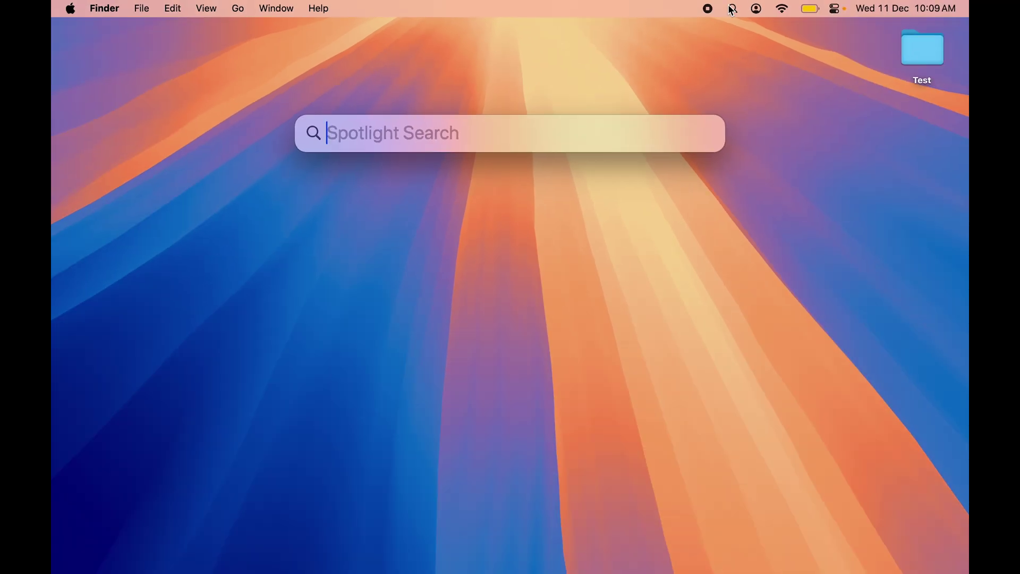
click(880, 12)
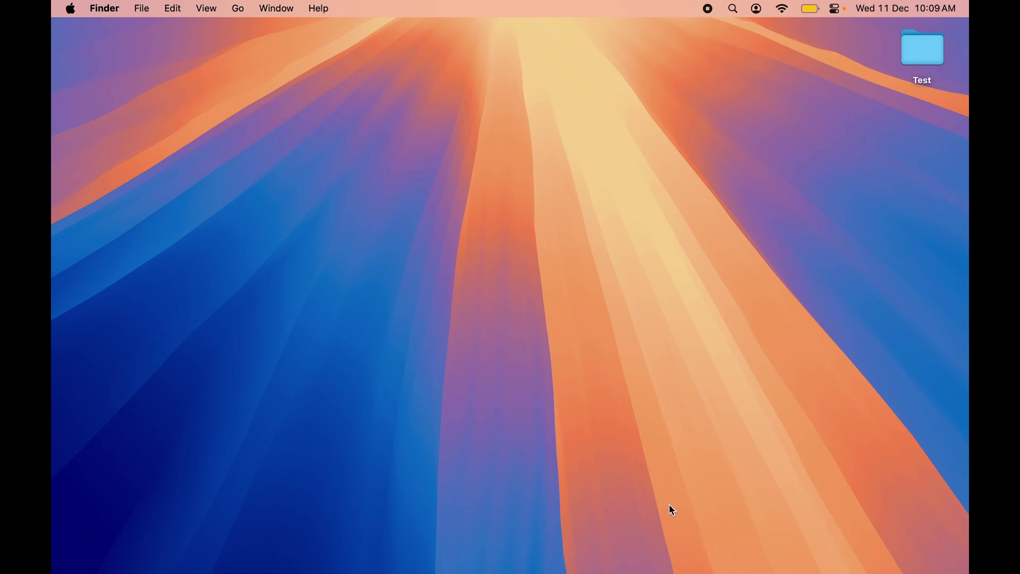
key(super+space)
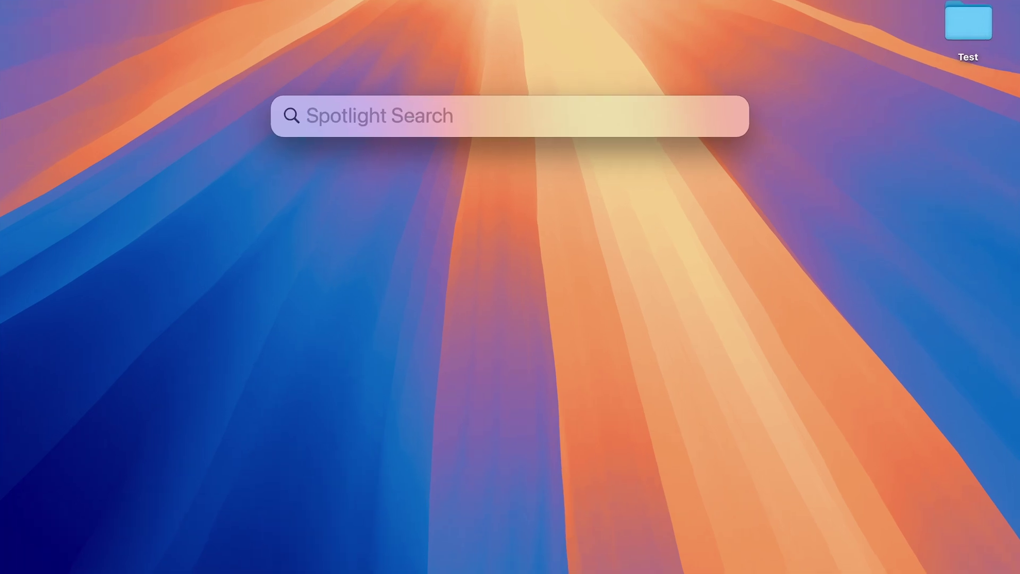
text(safari)
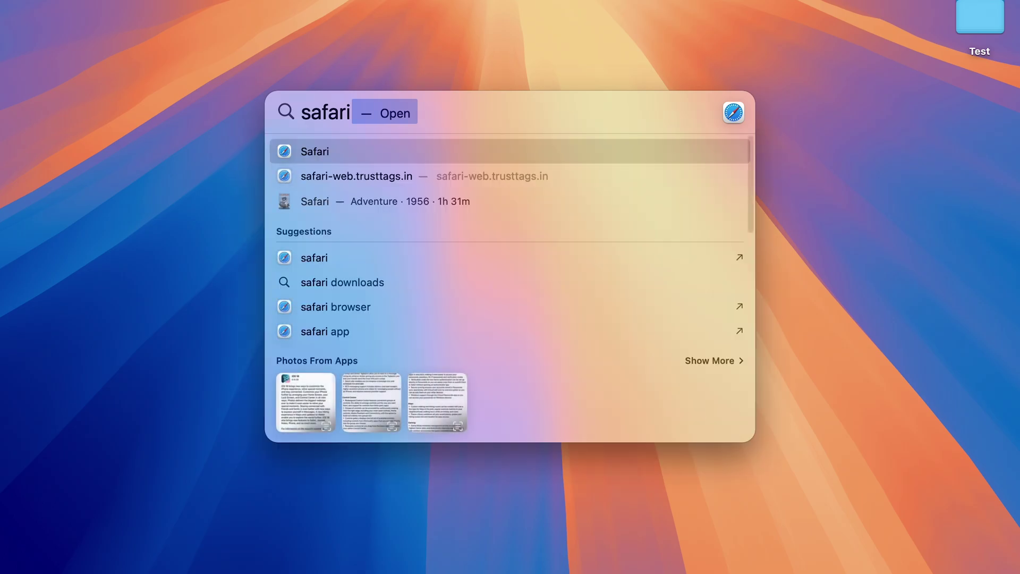
key(BackSpace)
key(BackSpace)
key(BackSpace)
key(BackSpace)
key(BackSpace)
key(BackSpace)
key(BackSpace)
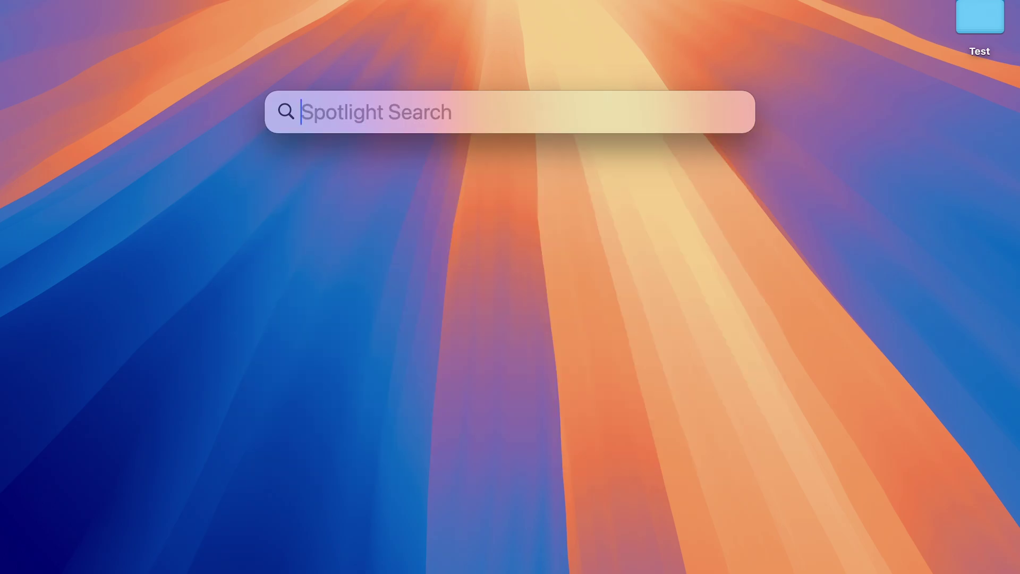
text(setting)
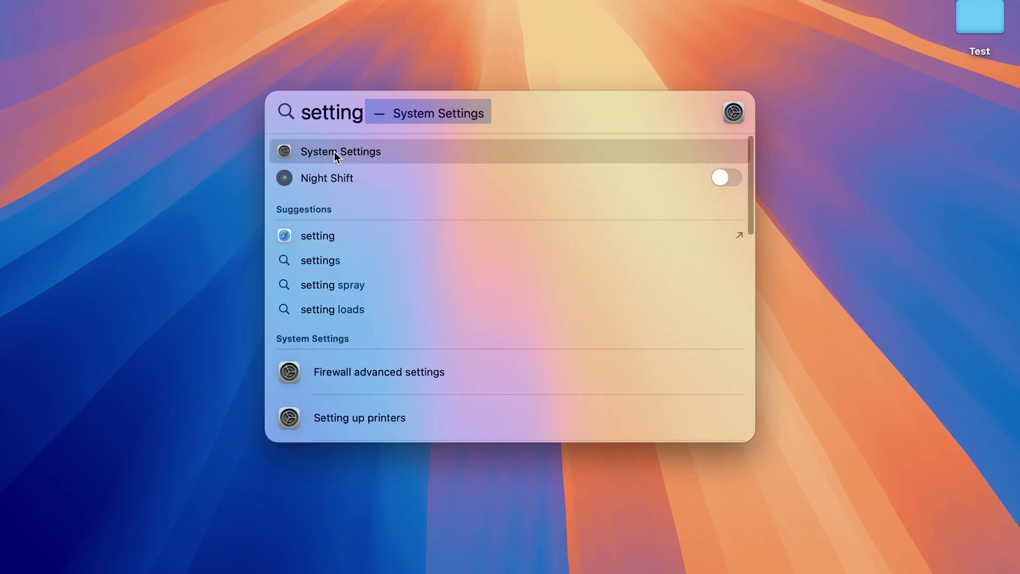
key(Return)
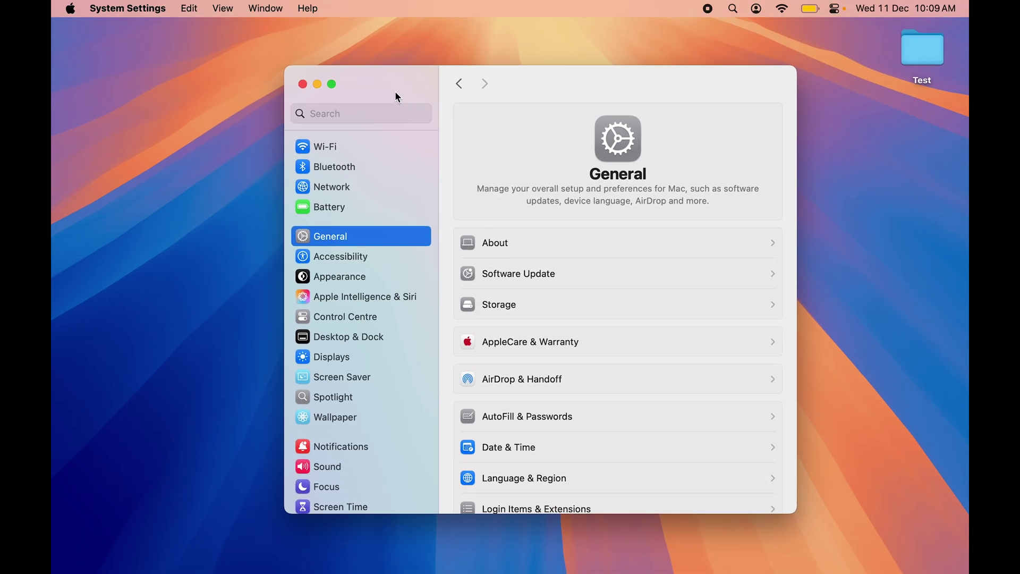
key(super+q)
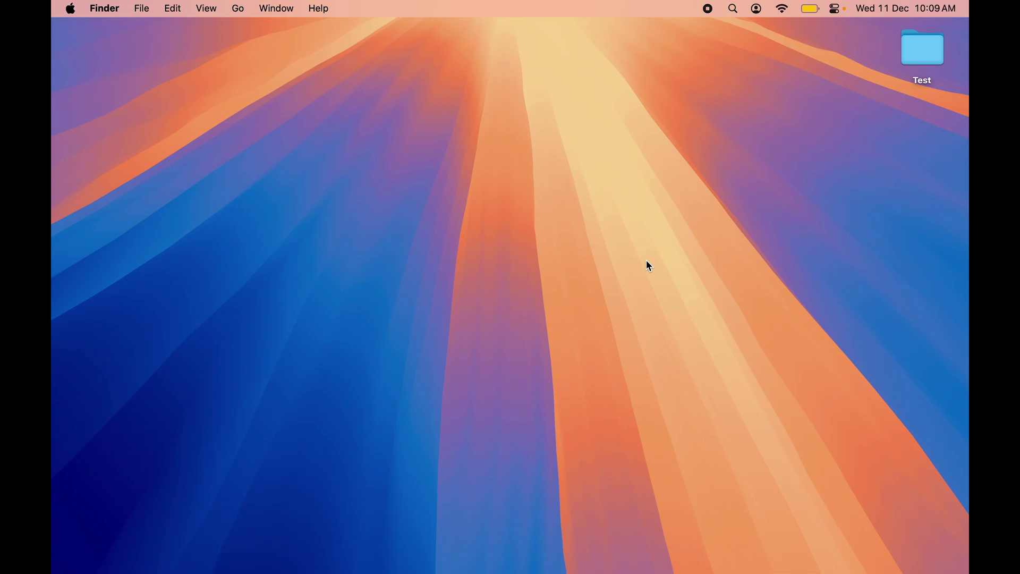
key(super+space)
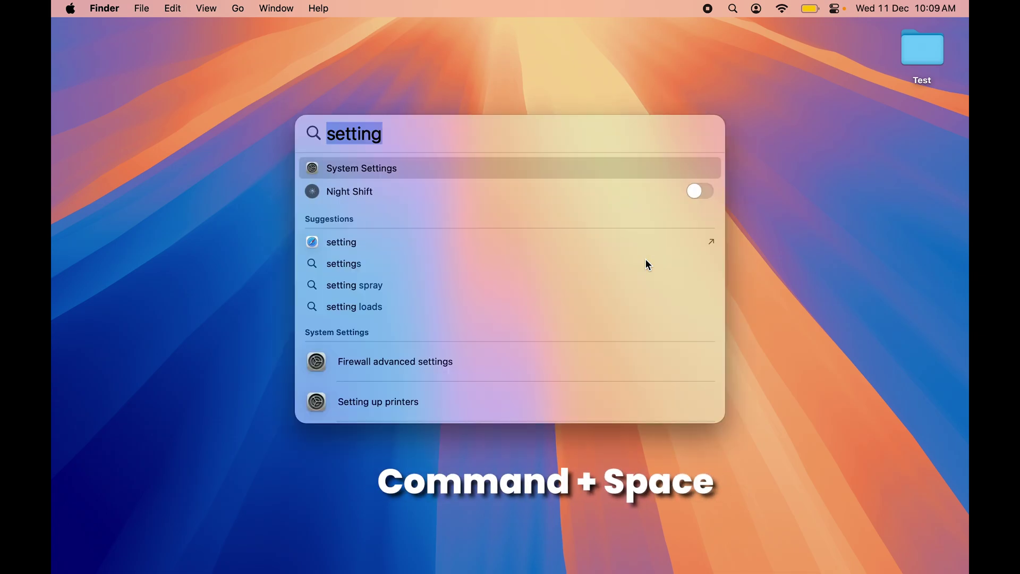
key(BackSpace)
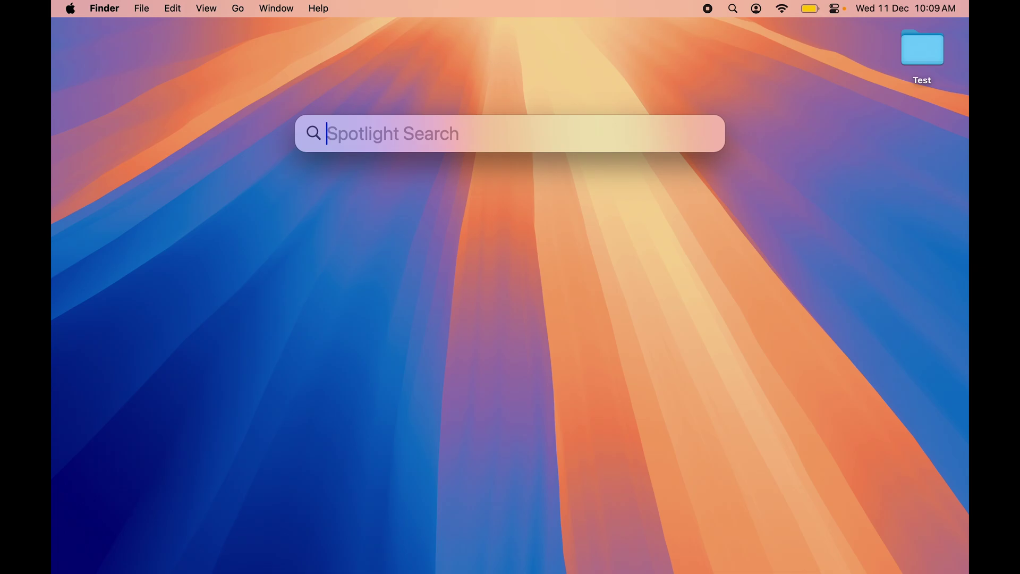
key(Escape)
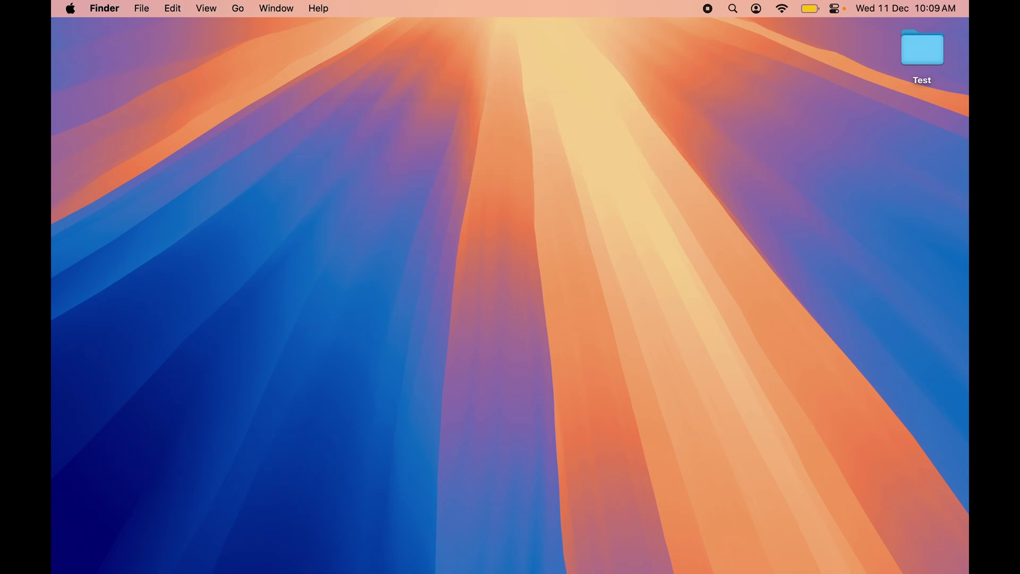
mouse_move(797, 573)
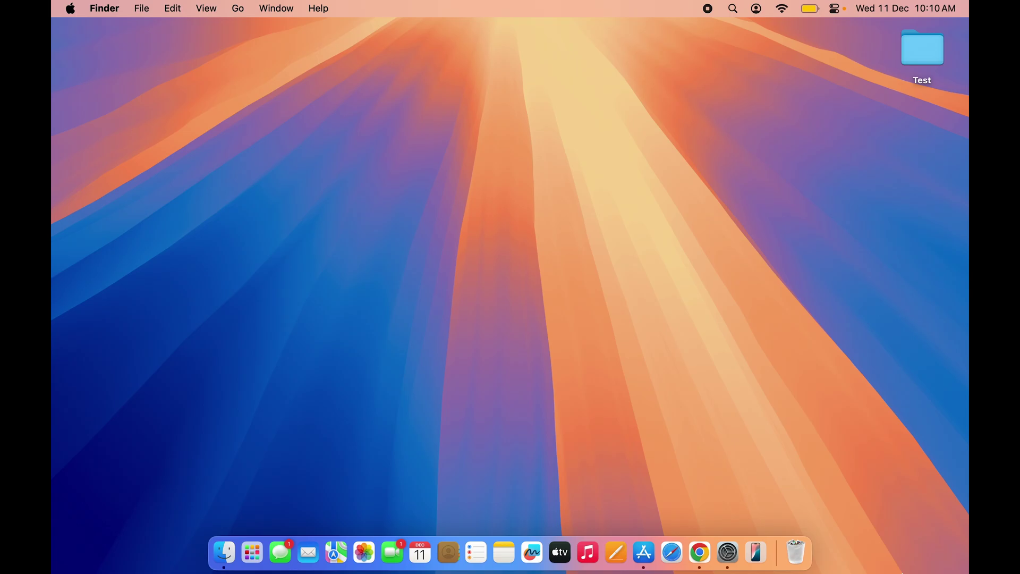
- Delete the app-grid screenshot from its preview, then bring Launchpad's app grid back up
click(257, 556)
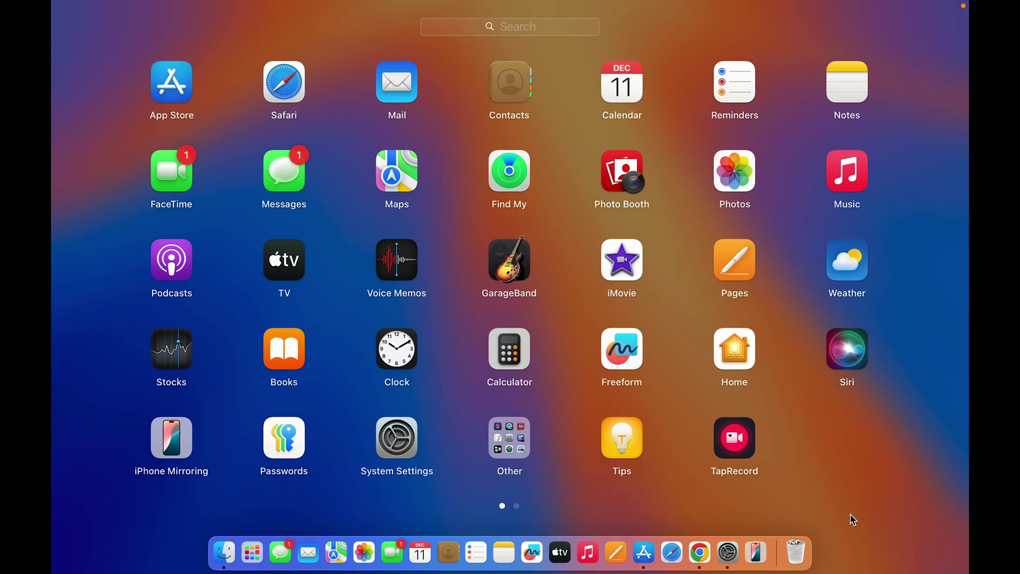
click(836, 475)
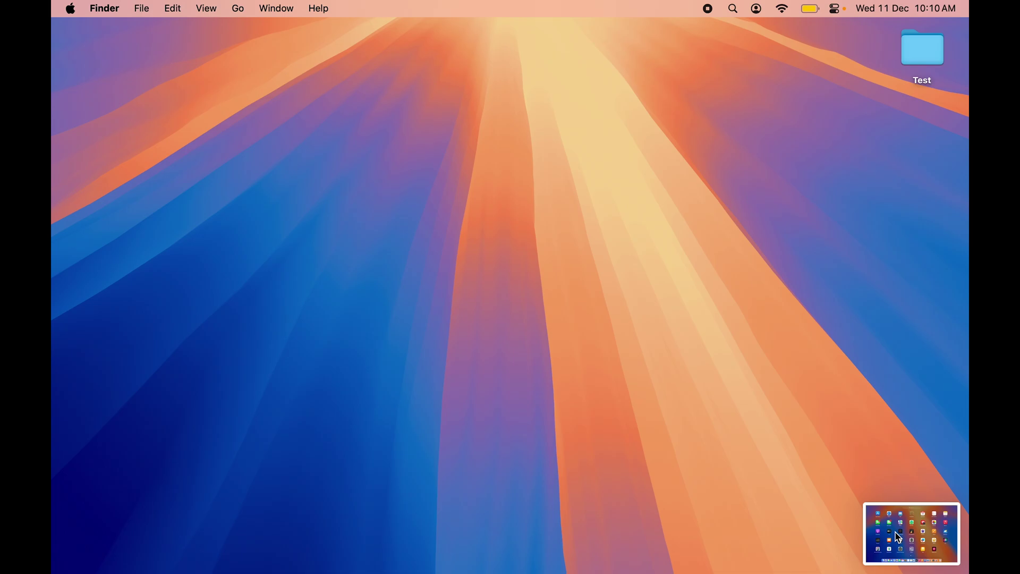
click(914, 539)
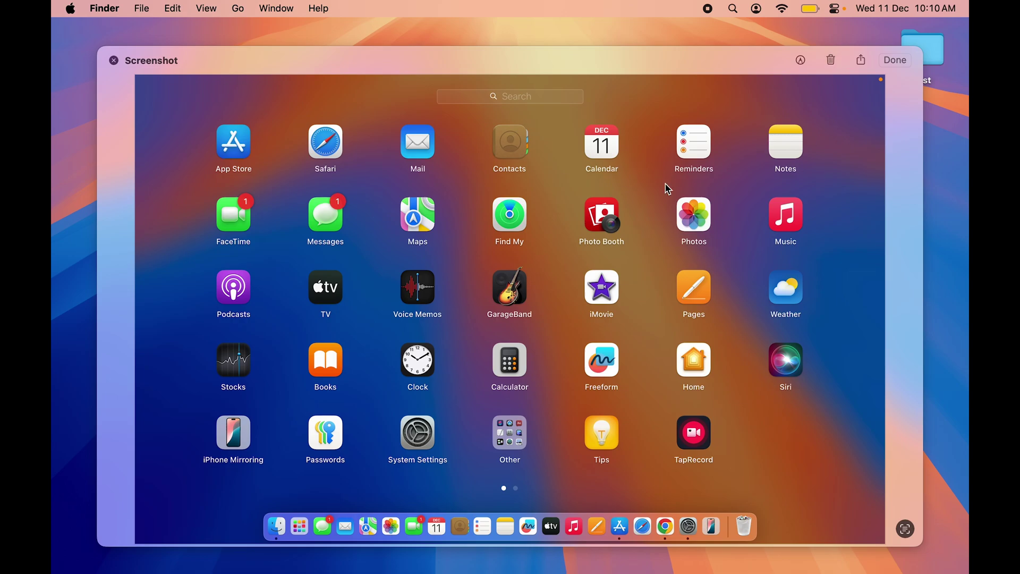
click(831, 59)
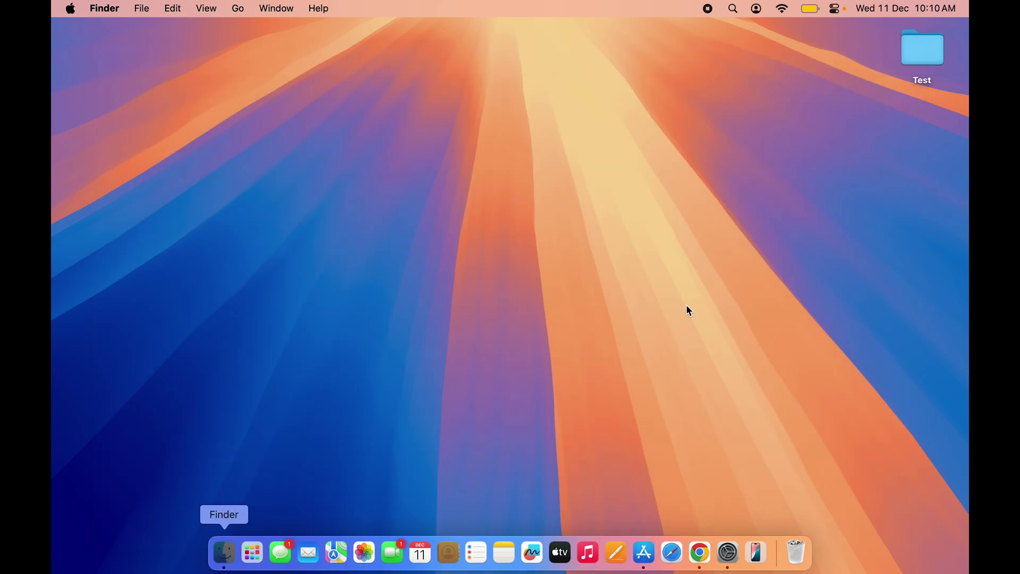
click(252, 553)
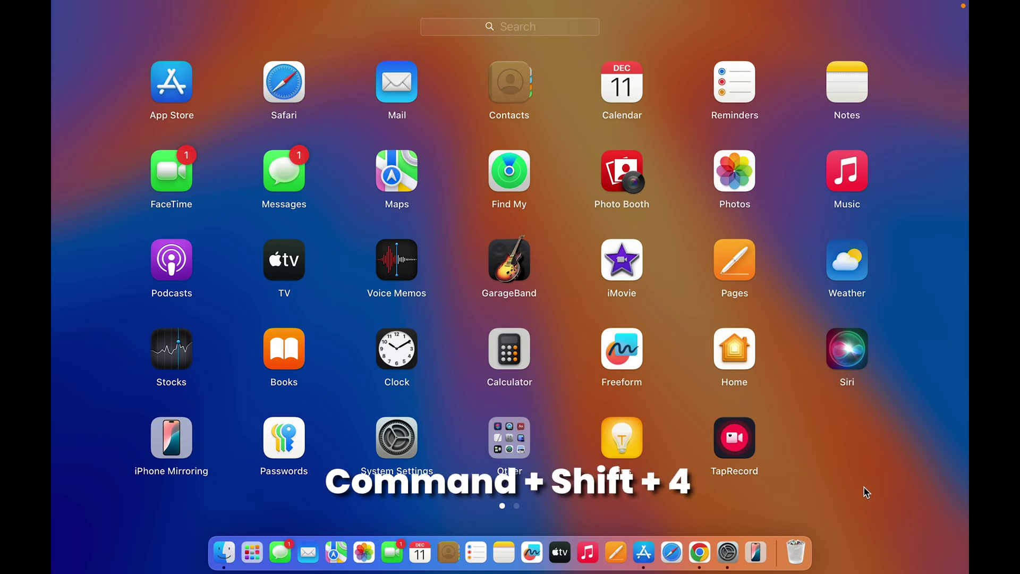
- Capture the upper-left block of app icons with Command+Shift+4, then delete that screenshot
key(super+shift+4)
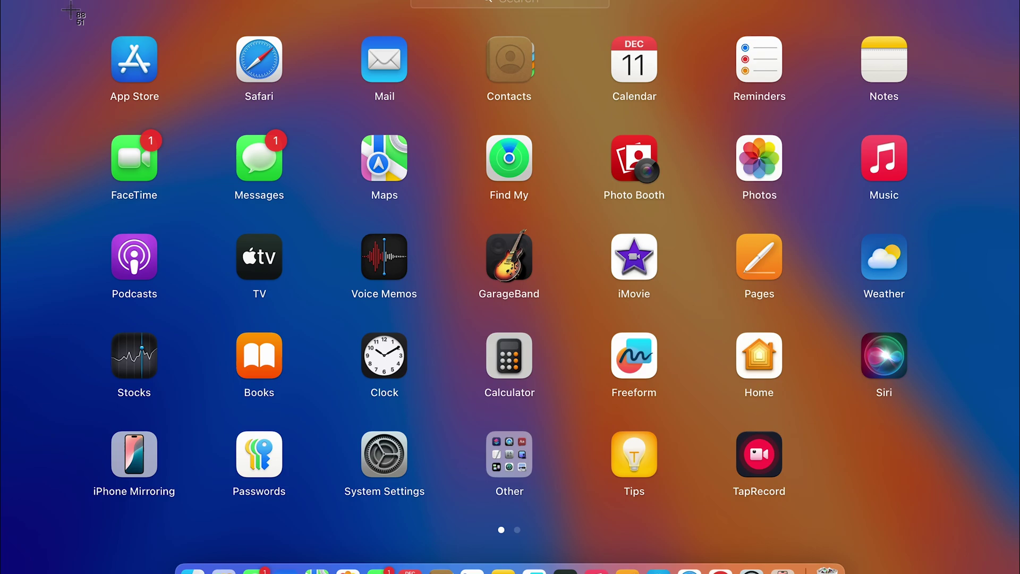
drag(71, 10, 444, 533)
click(869, 523)
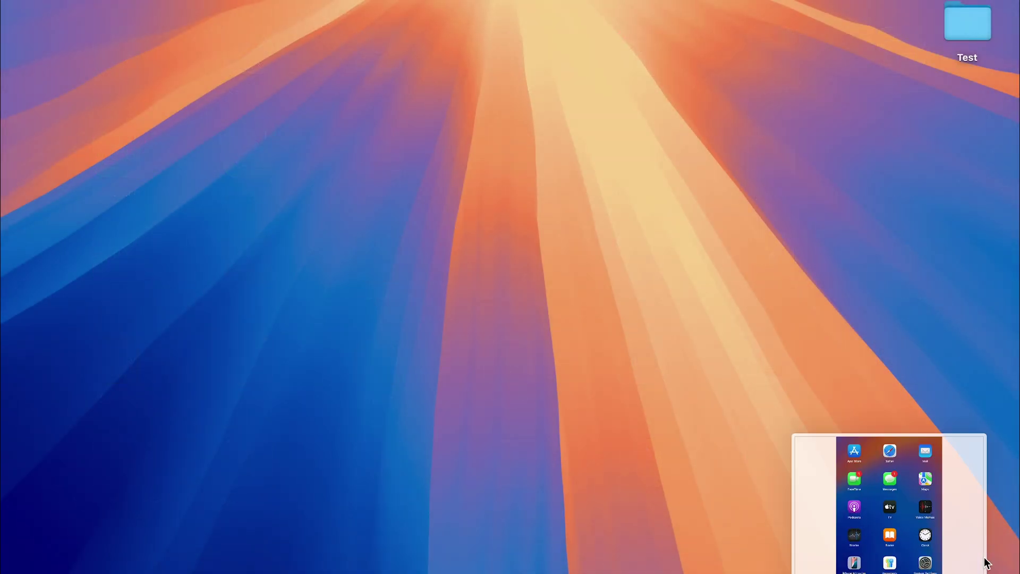
click(983, 562)
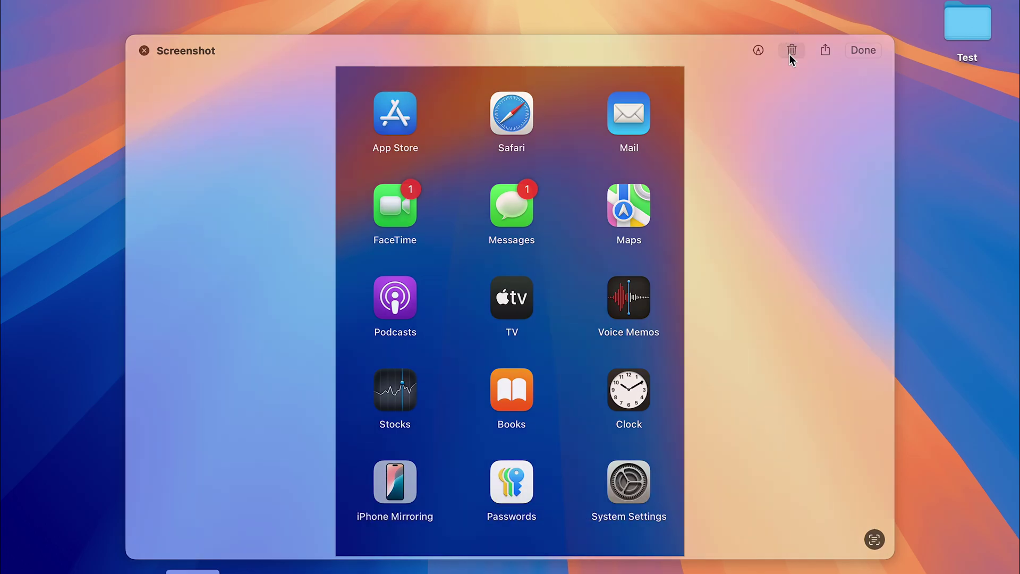
click(790, 52)
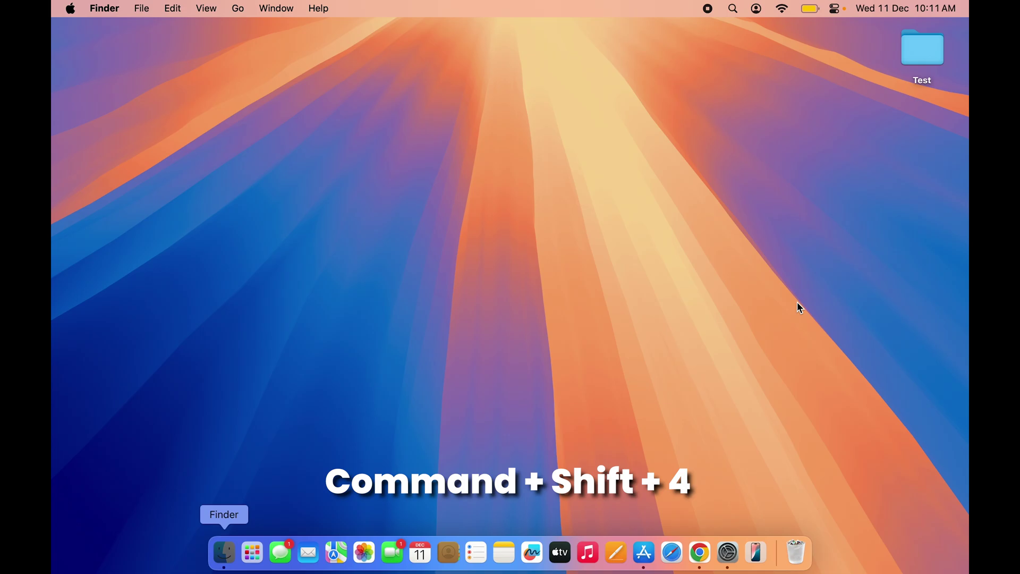
- Launch Safari, close its window, reopen it, then quit Safari with Command+Q
key(super+shift+4)
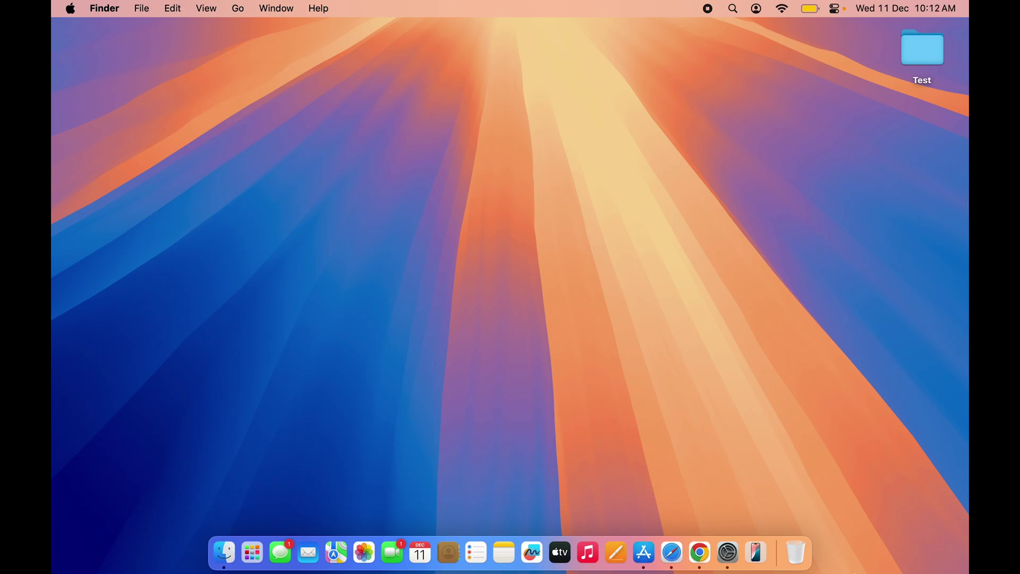
click(672, 552)
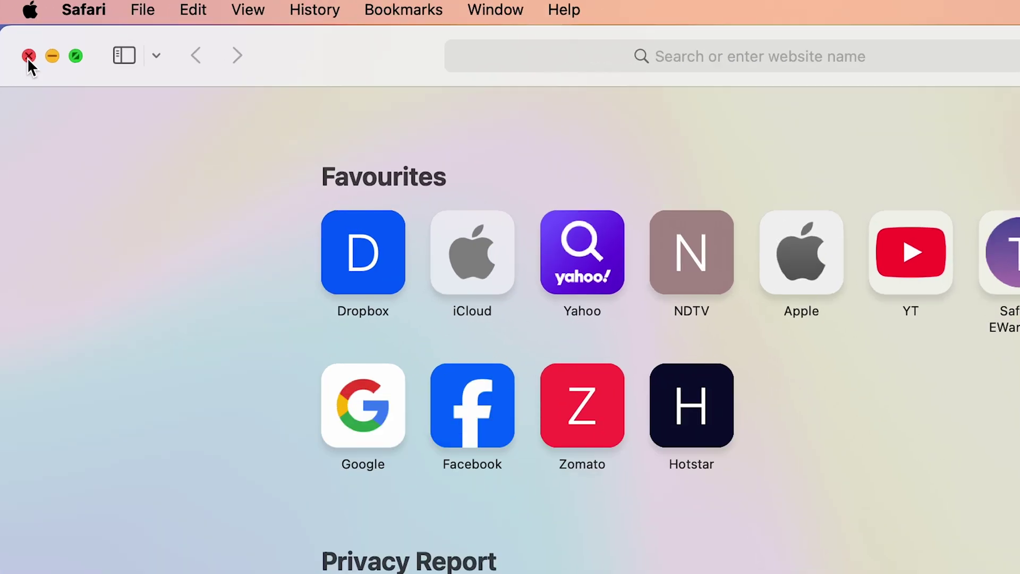
click(30, 56)
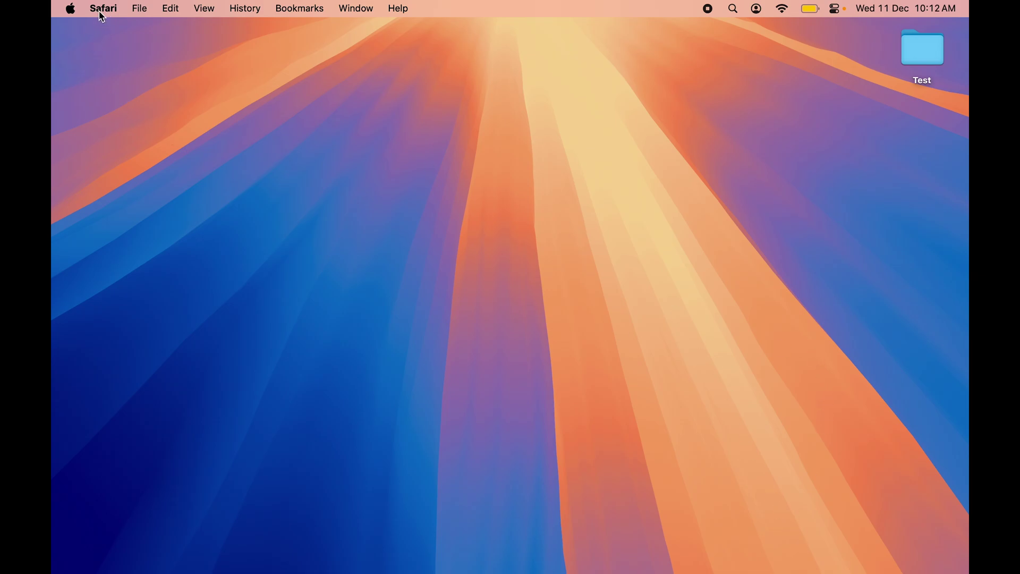
mouse_move(729, 563)
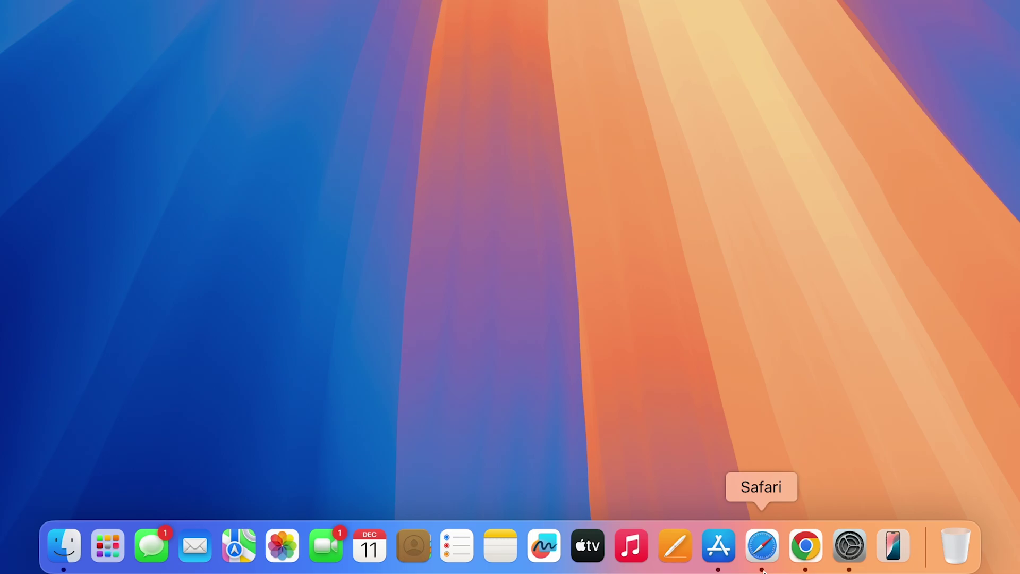
click(763, 544)
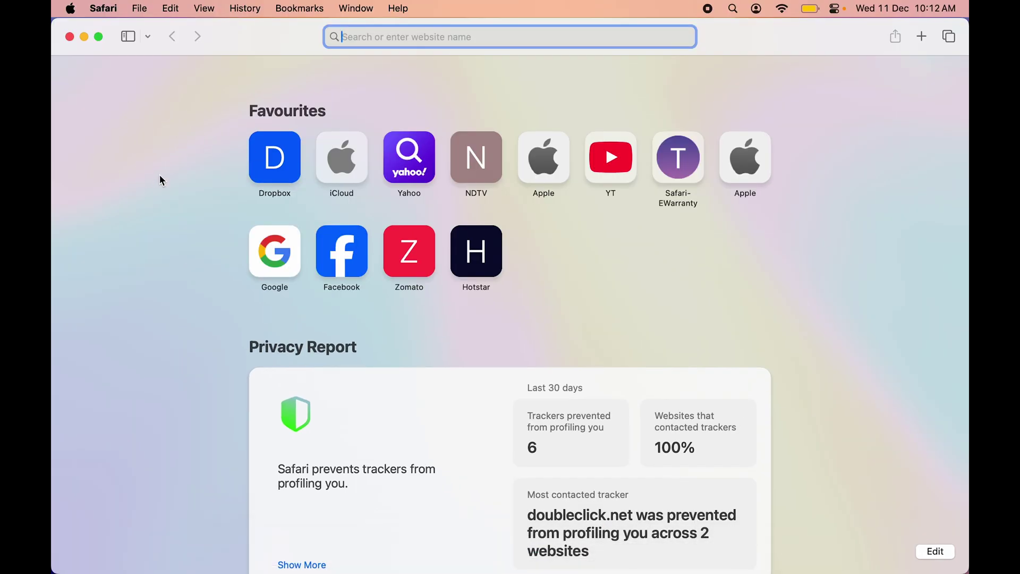
key(super+q)
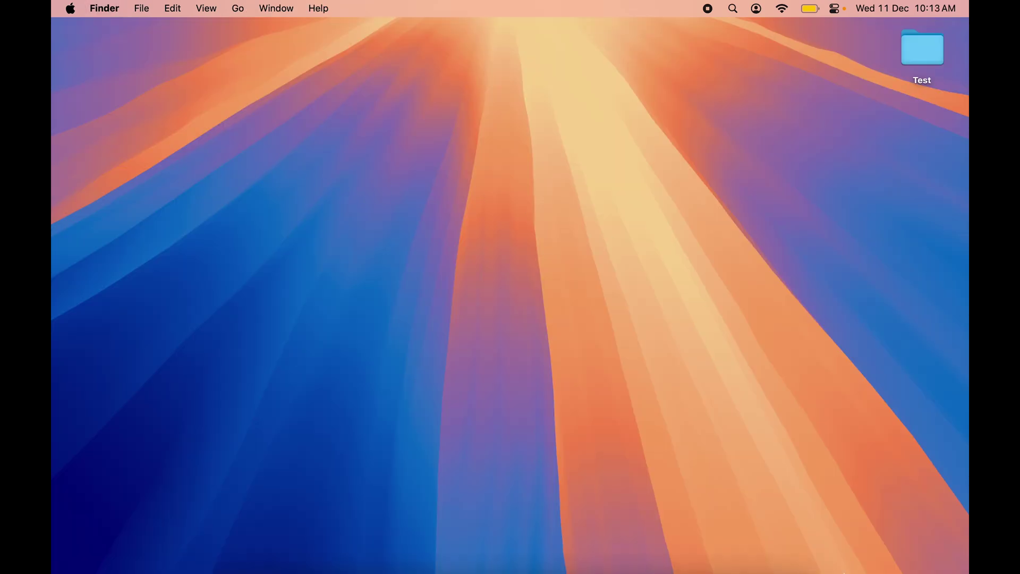
- Open the App Store and quit it with Command+Q
mouse_move(728, 553)
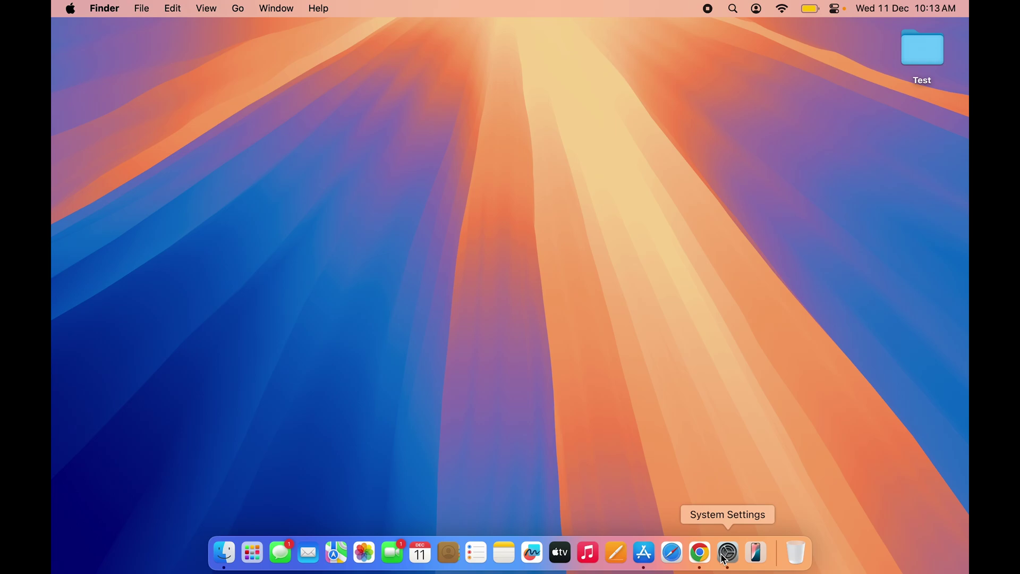
click(644, 553)
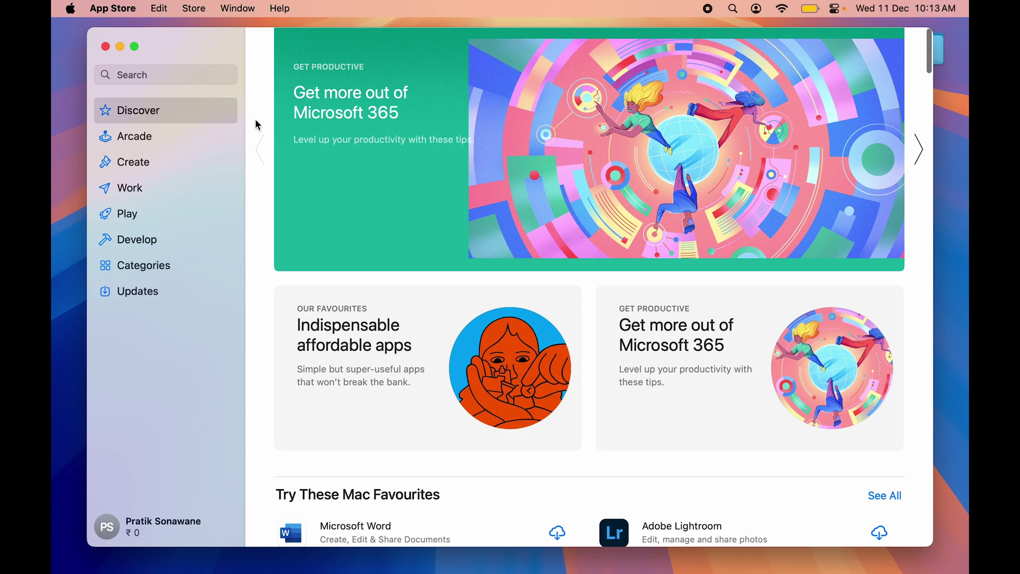
key(super+q)
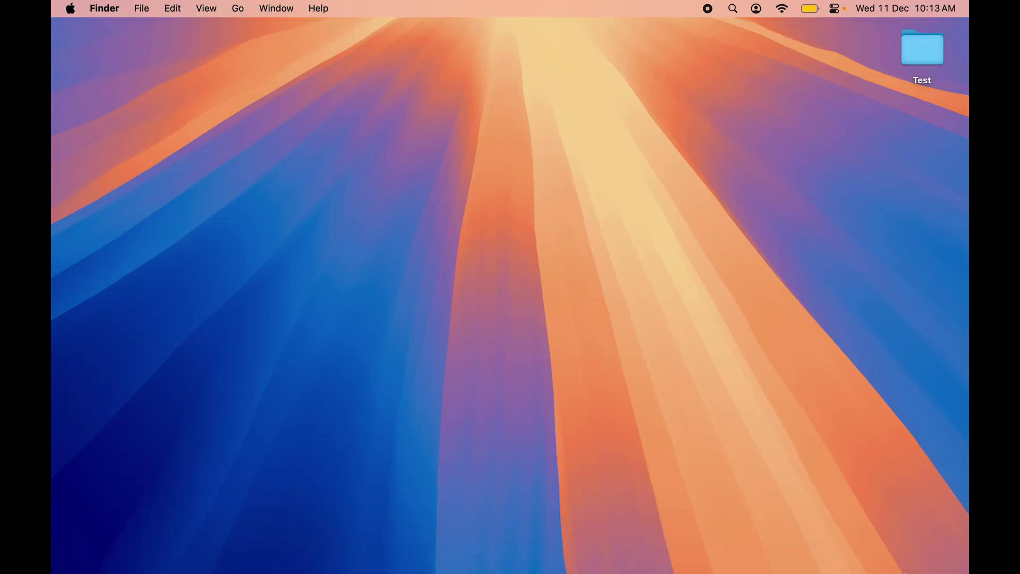
mouse_move(510, 571)
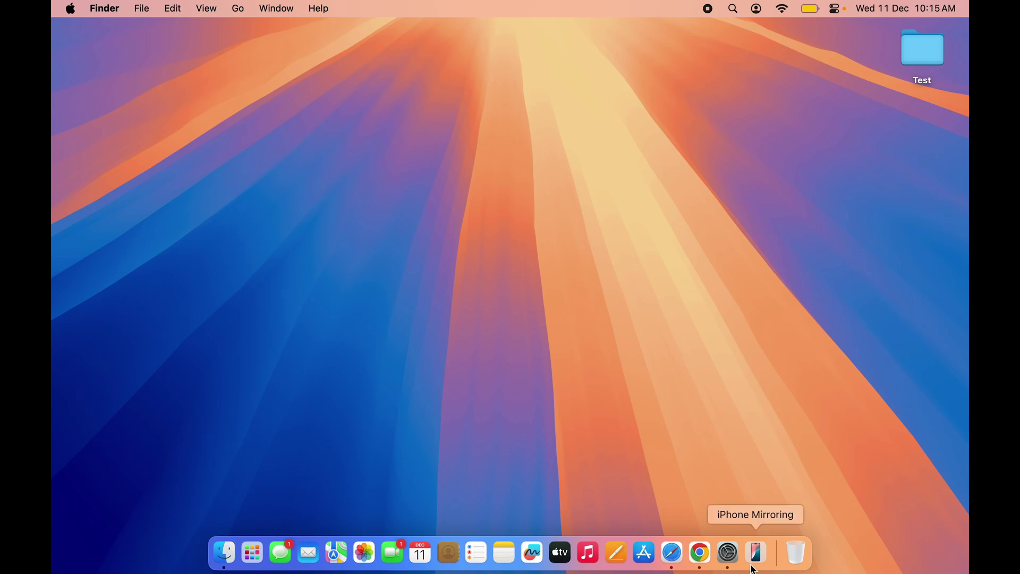
- Add two blank tabs in Chrome, then a Start Page tab beside iCloud in Safari
click(700, 552)
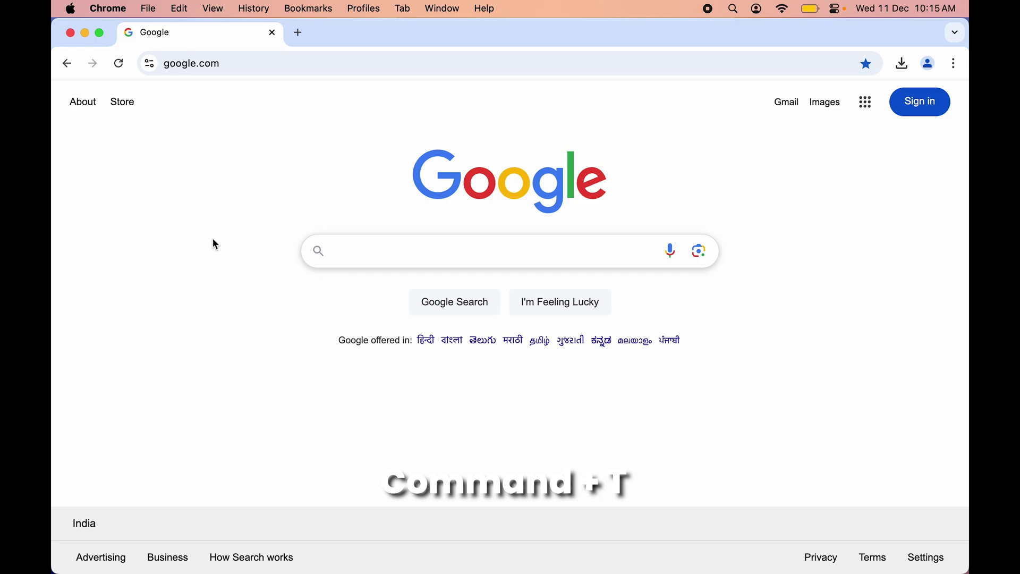
key(super+t)
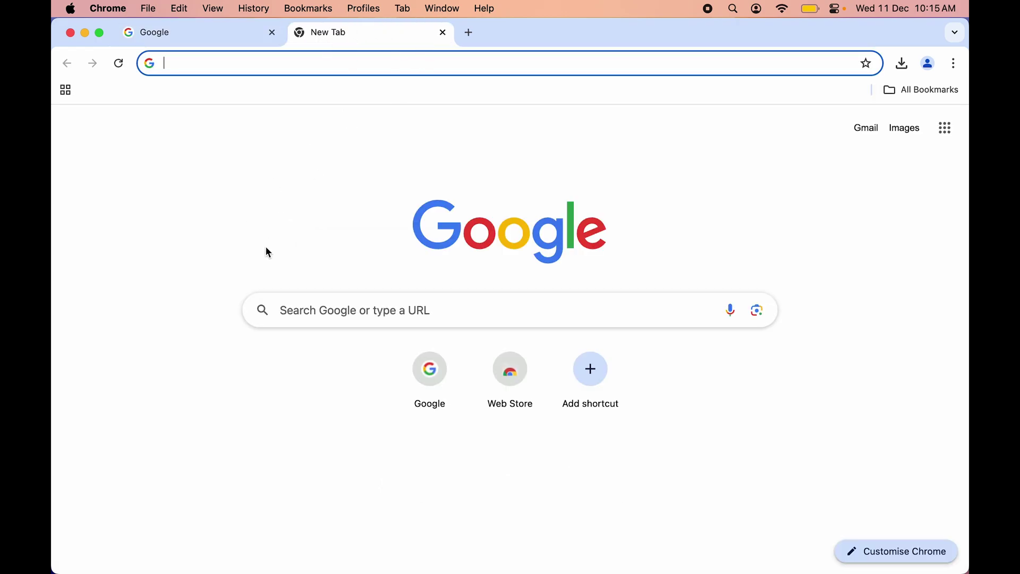
key(super+t)
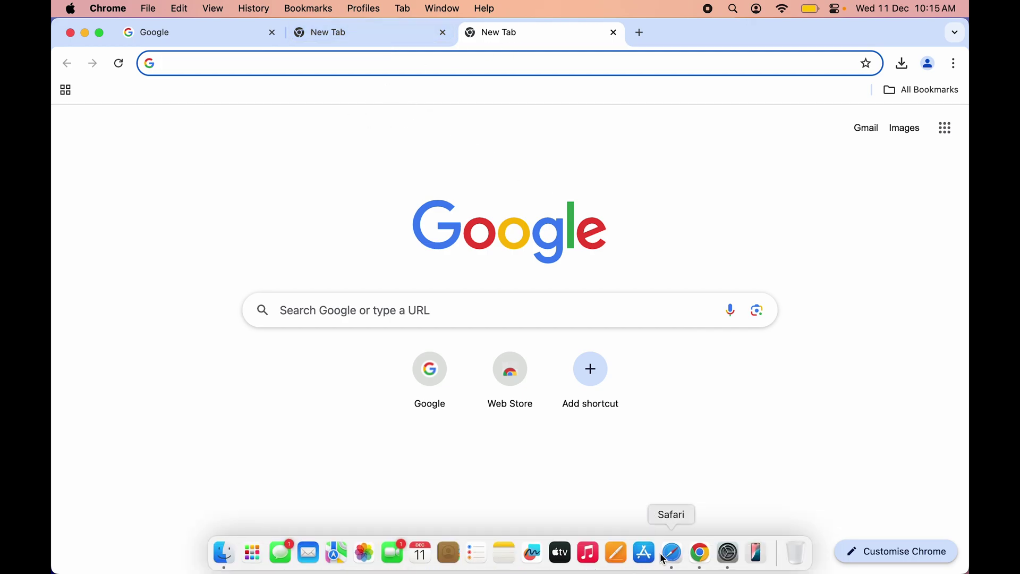
click(672, 554)
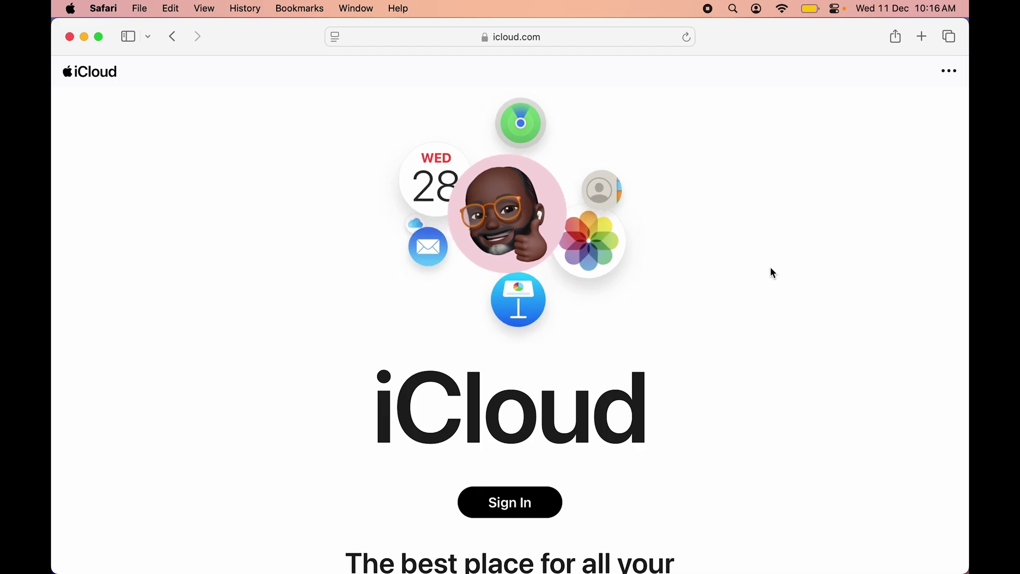
key(cmd+t)
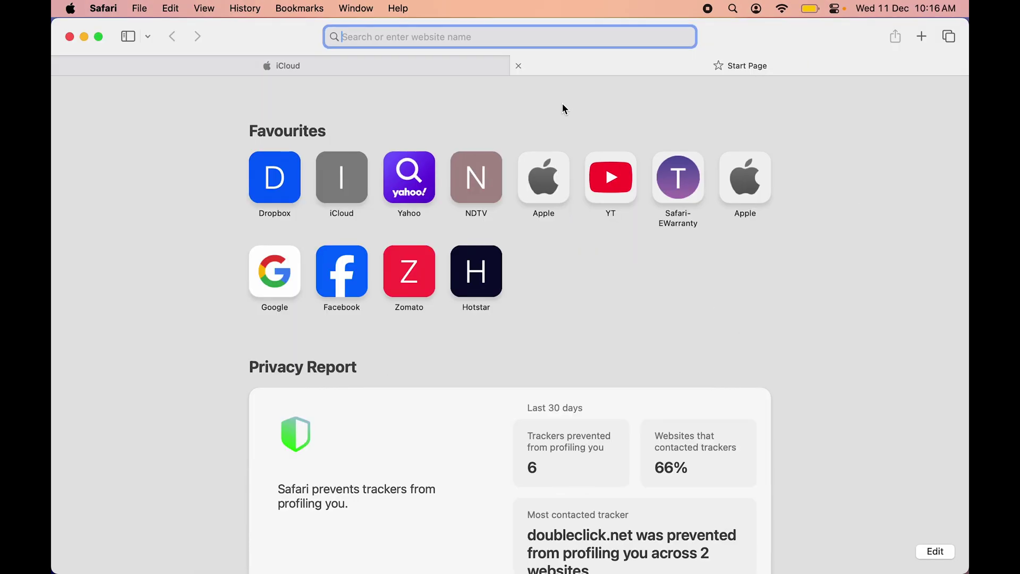
- Close Safari's Start Page tab, then Chrome's two blank tabs and its Google window
key(super+w)
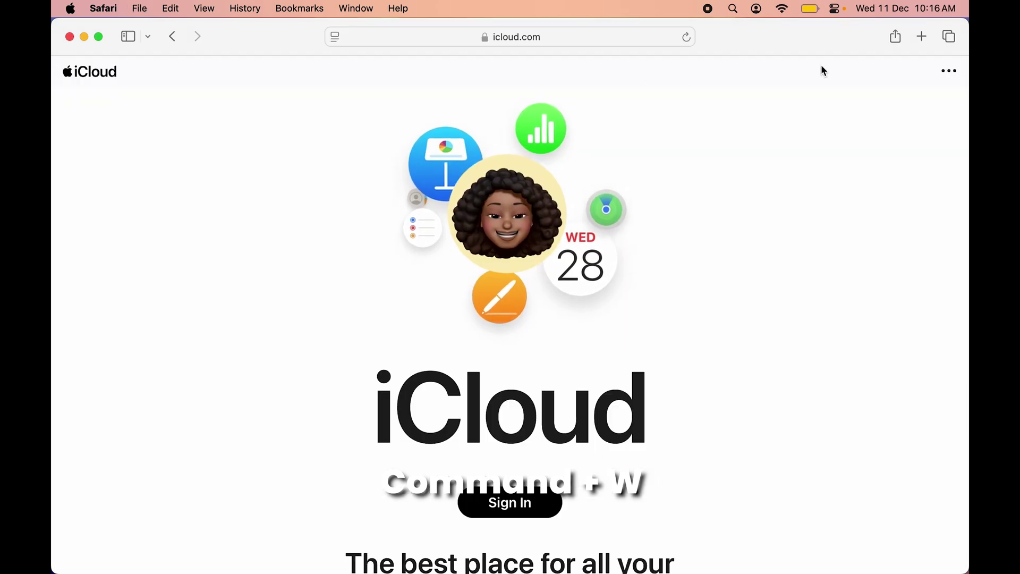
mouse_move(616, 552)
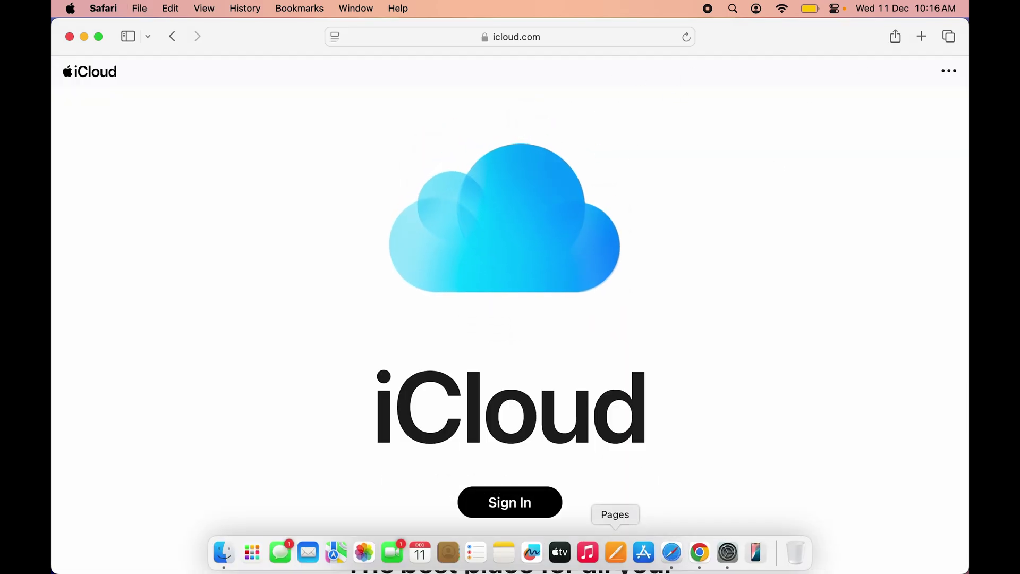
click(700, 553)
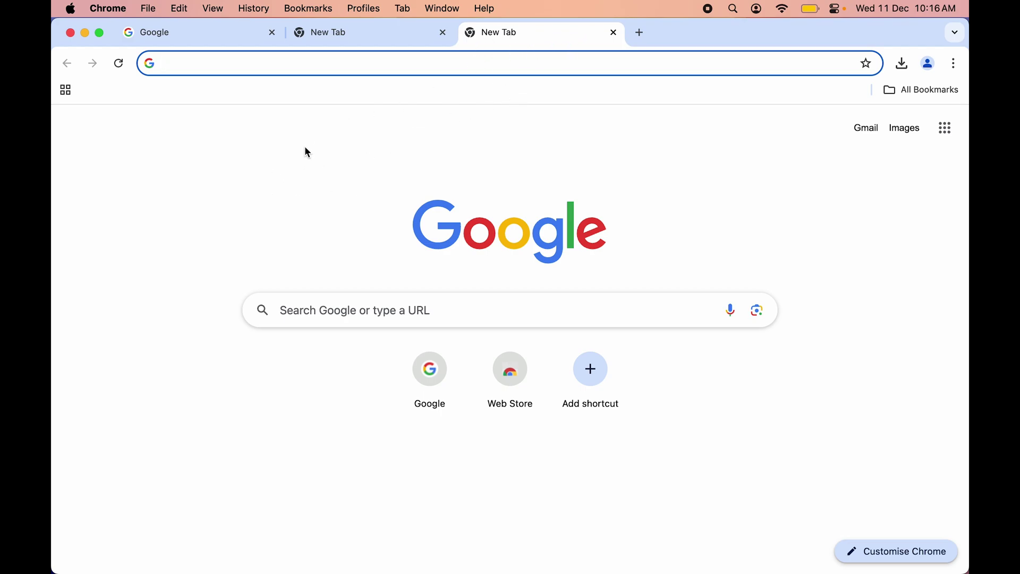
key(super+w)
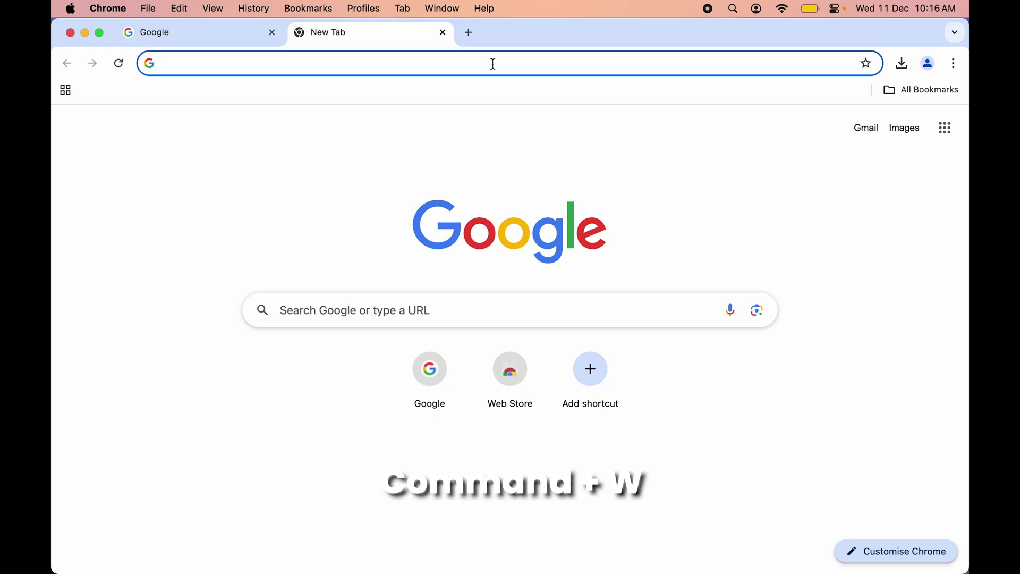
key(super+w)
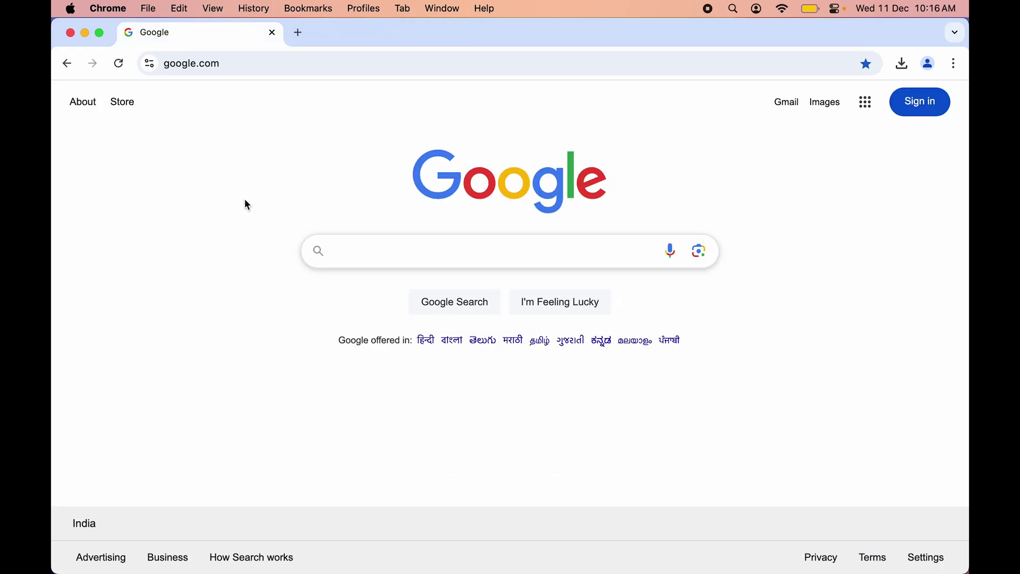
key(super+w)
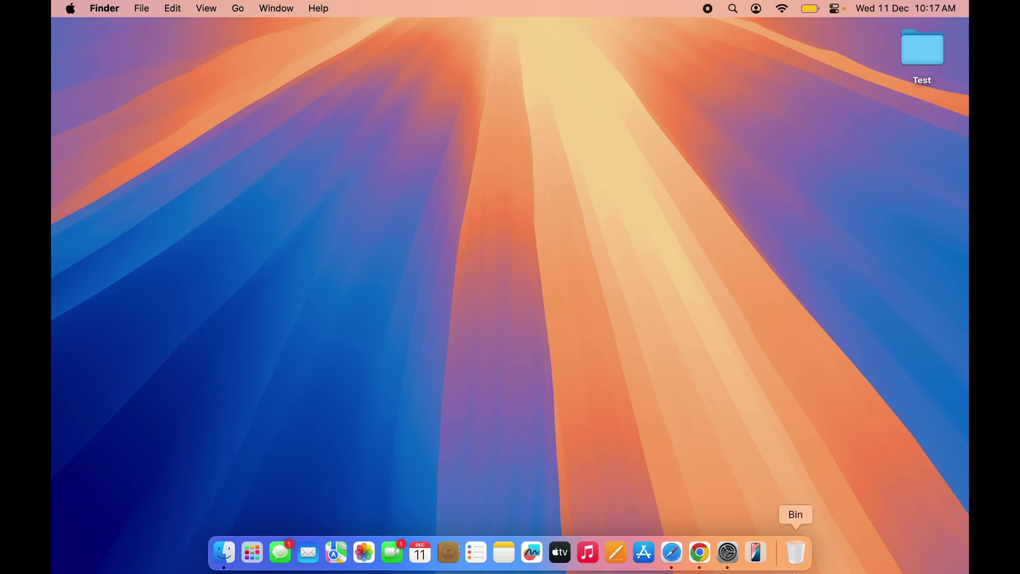
click(678, 560)
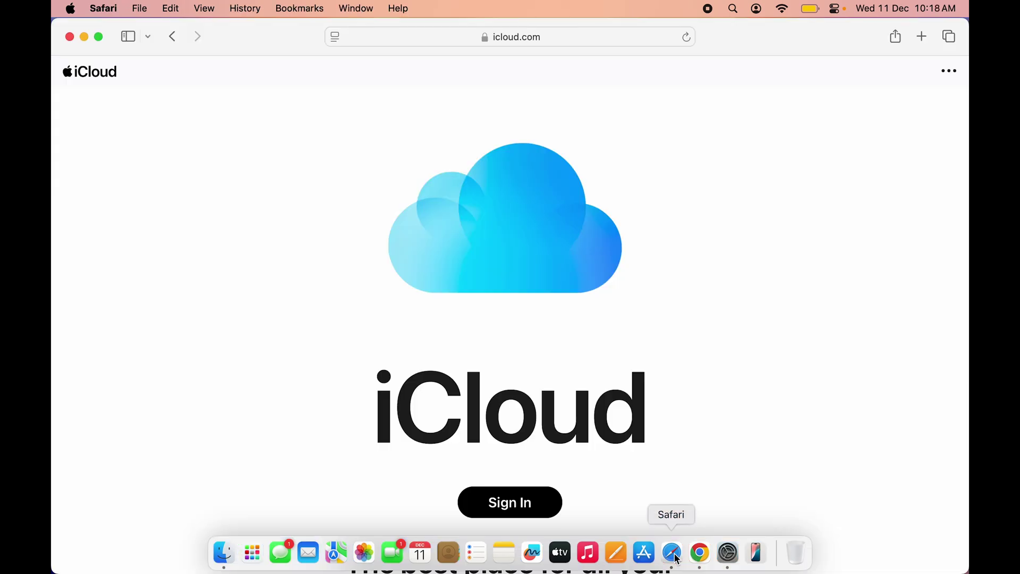
click(699, 559)
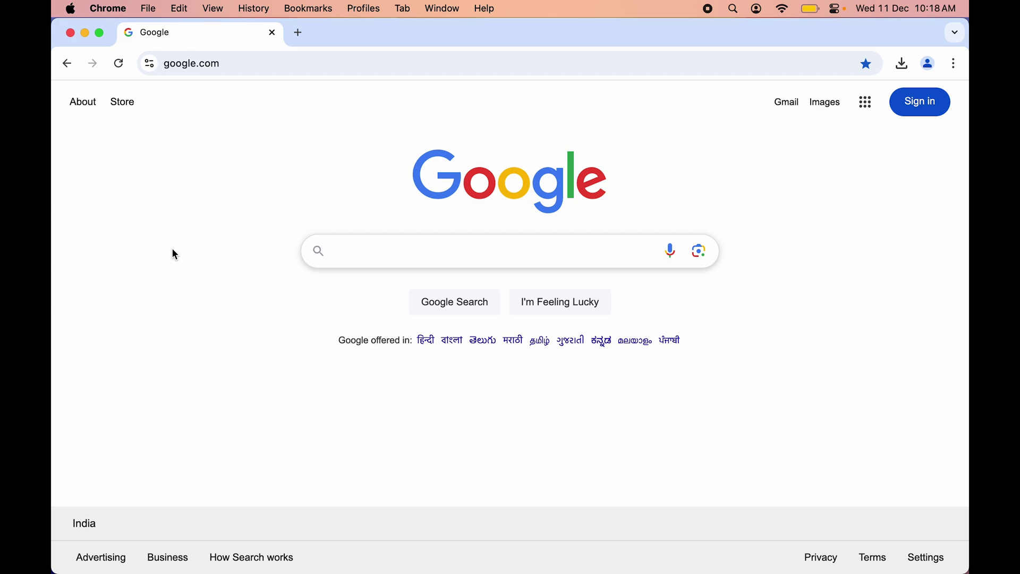
key(super+Tab)
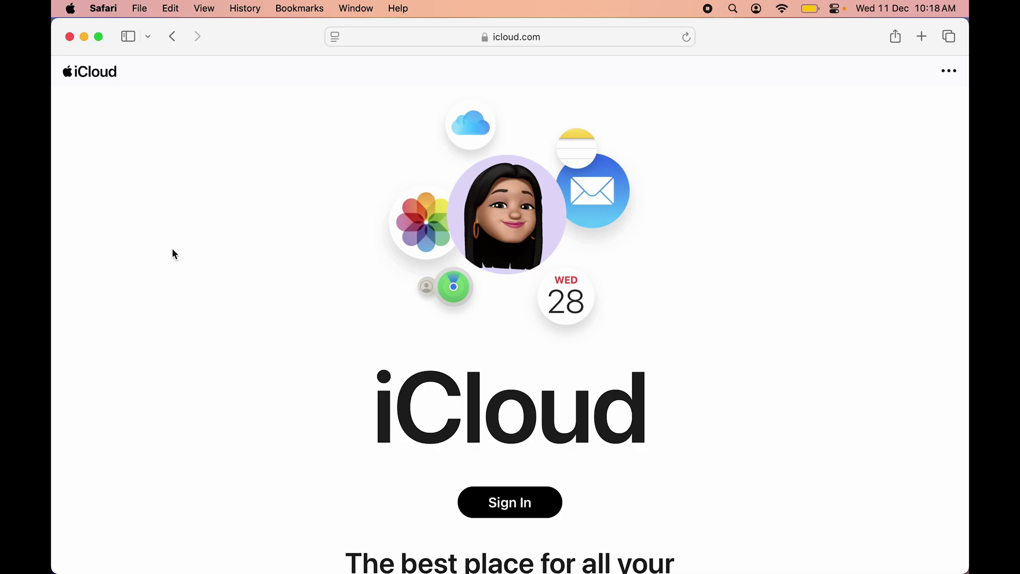
key(super+Tab)
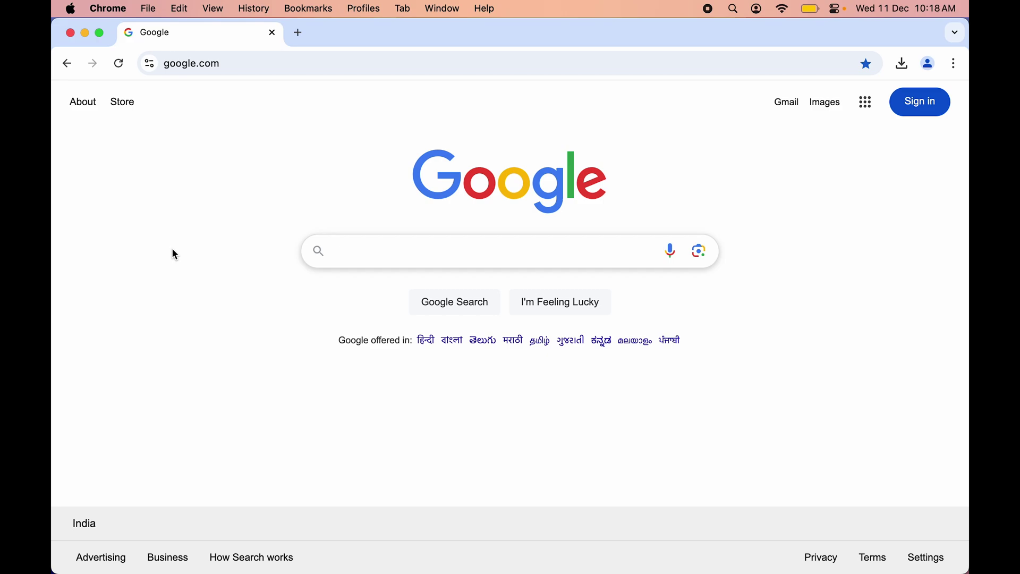
- Cycle with Command+Tab past Safari and Finder to System Settings, then back to Google Chrome
key(super+Tab)
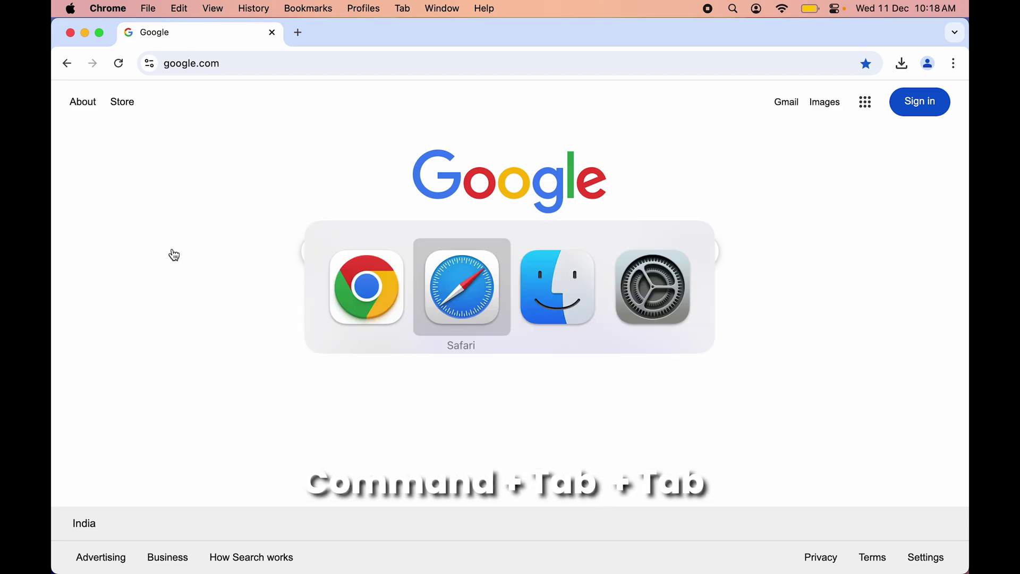
key(super+Tab)
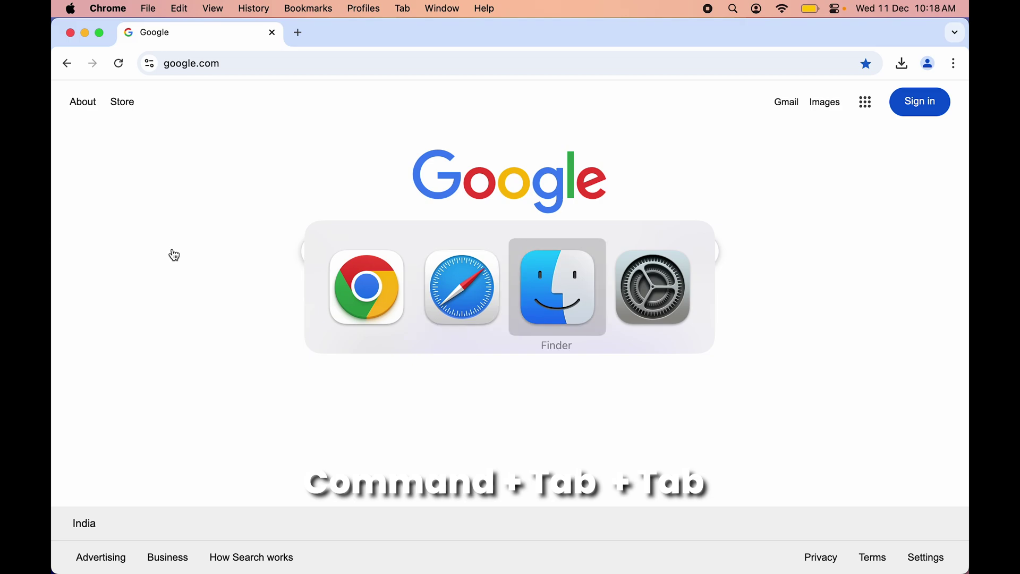
key(super+Tab)
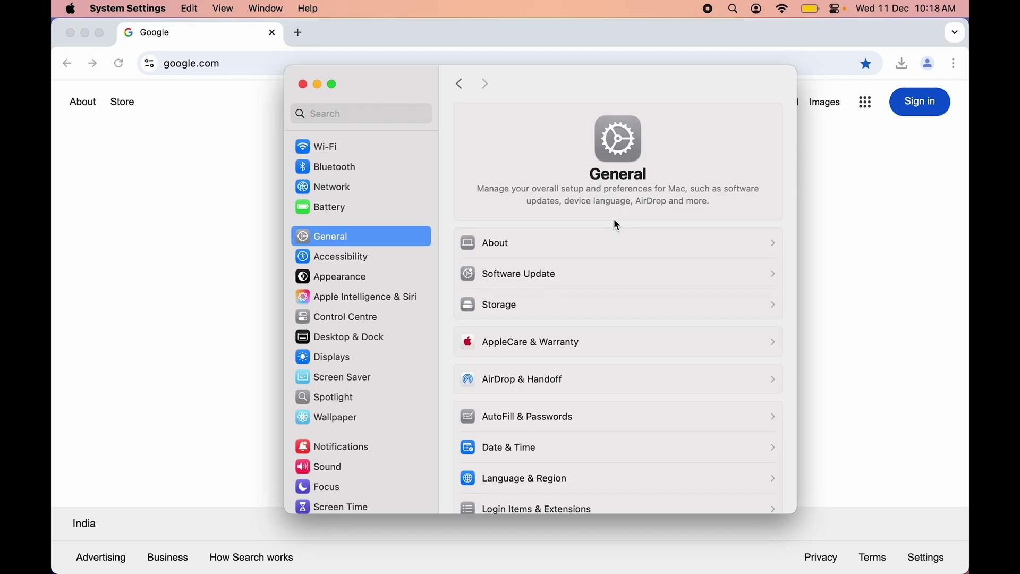
key(super+Tab)
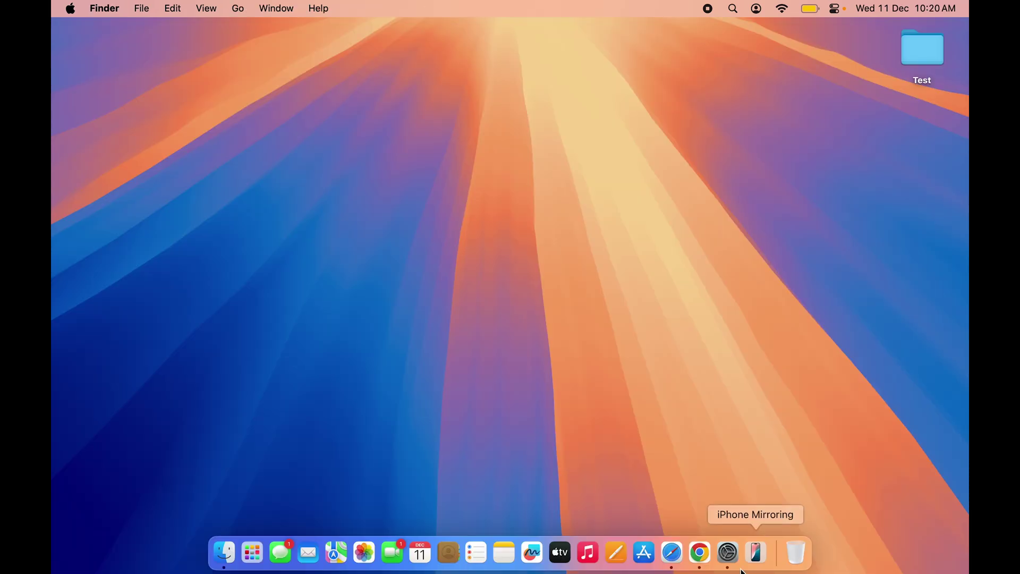
- Insert a 😀 emoji into Chrome's Google search box using the emoji picker
click(699, 553)
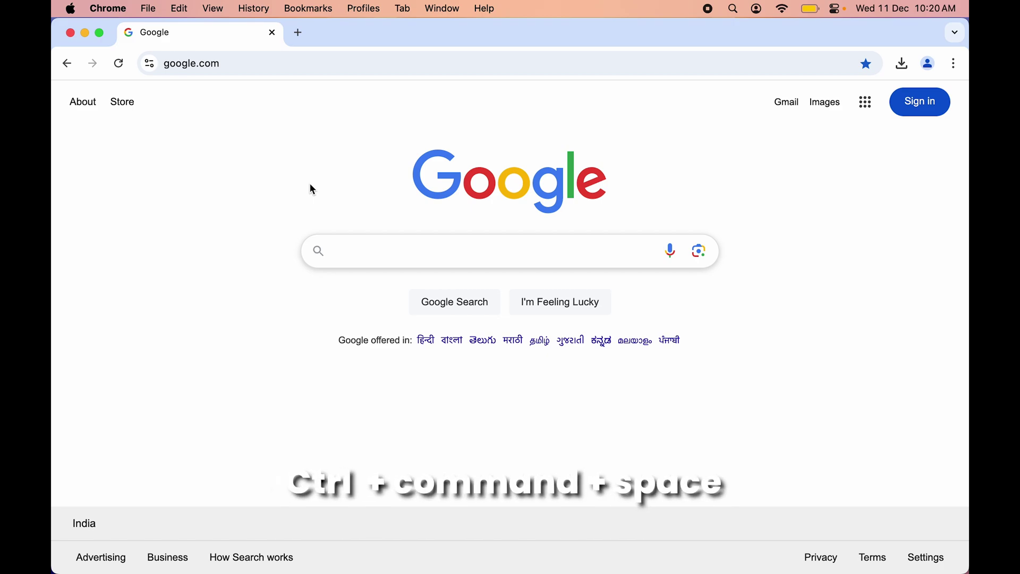
click(364, 256)
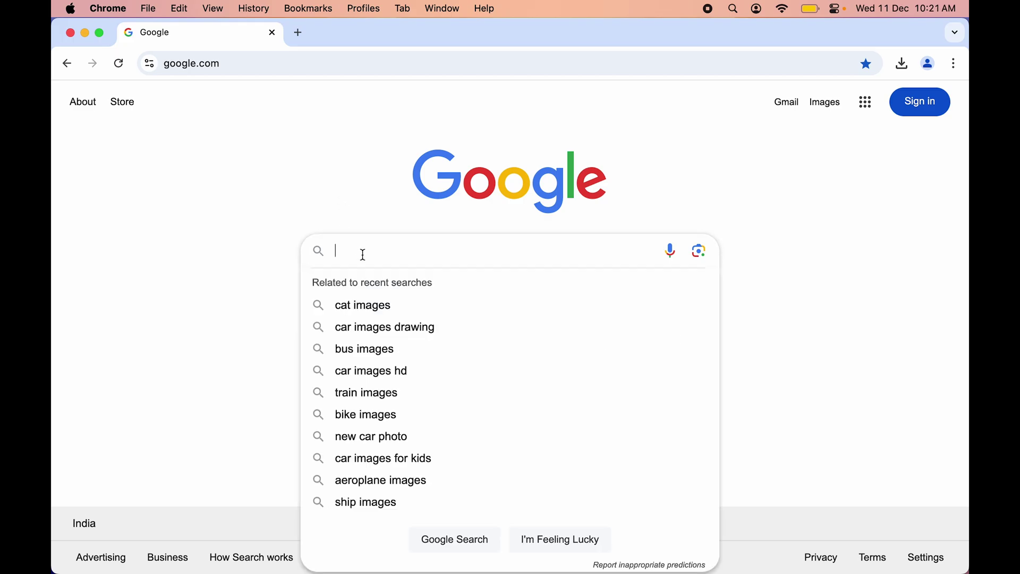
key(ctrl+super+space)
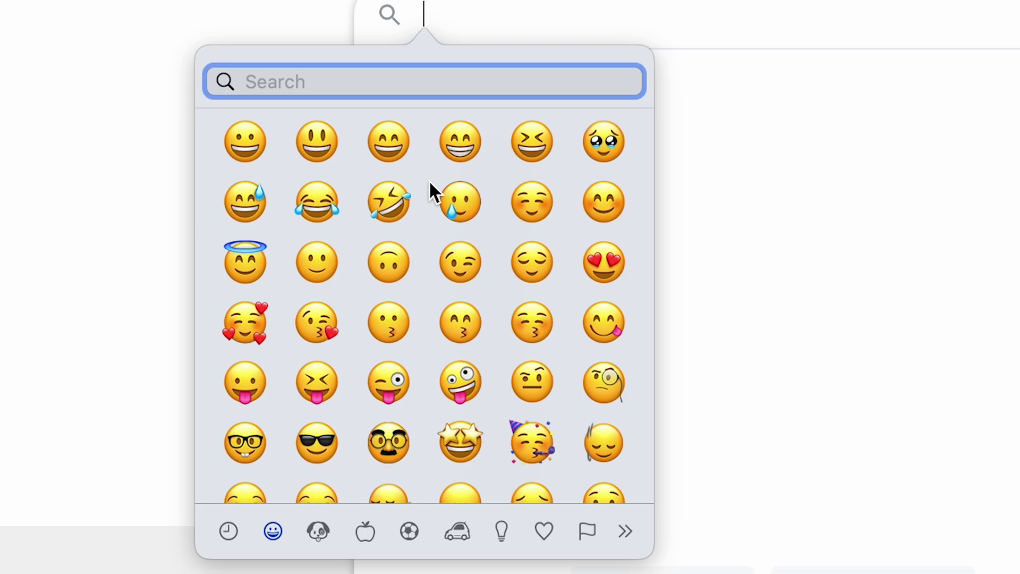
key(Escape)
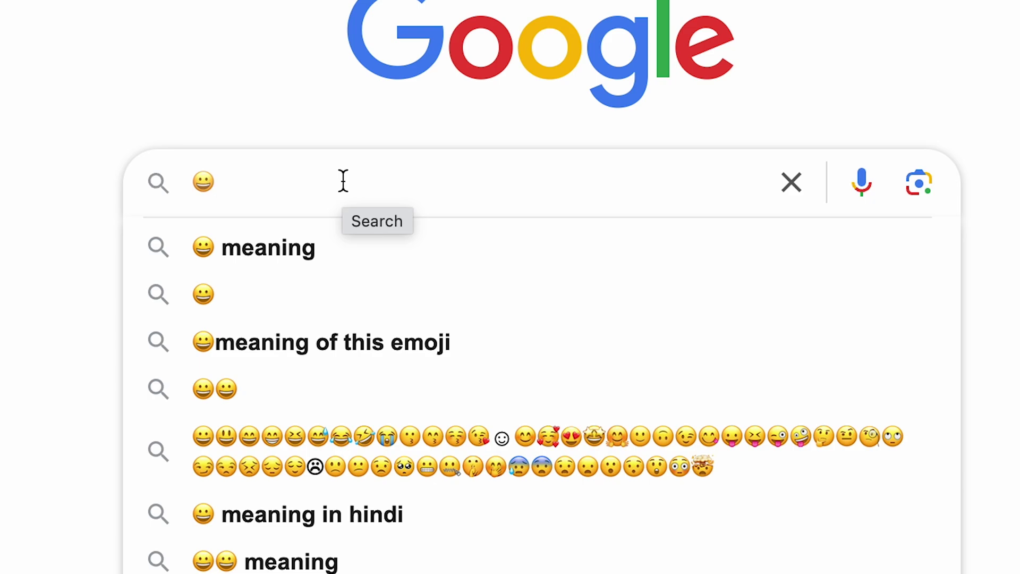
key(ctrl+super+space)
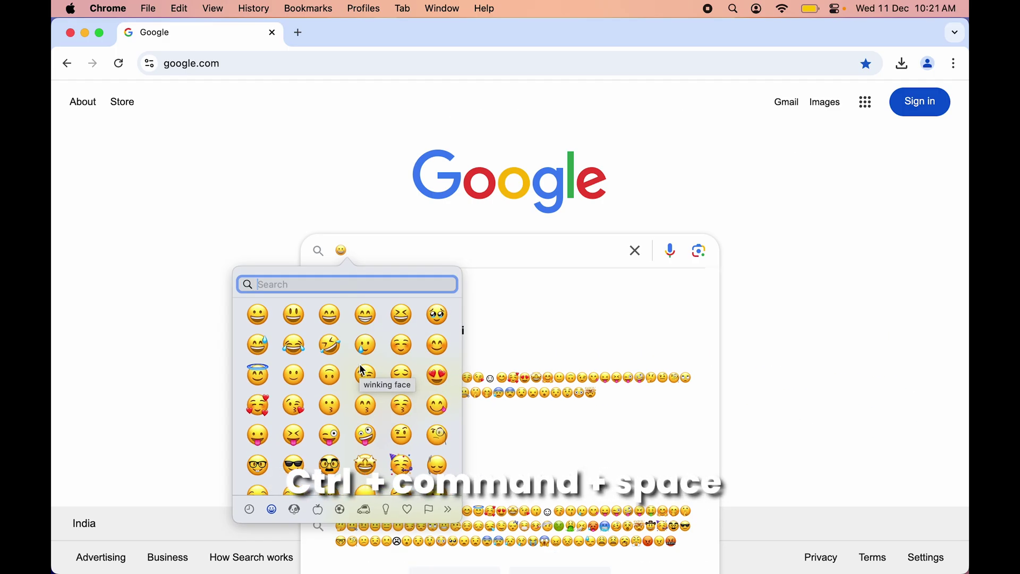
key(Escape)
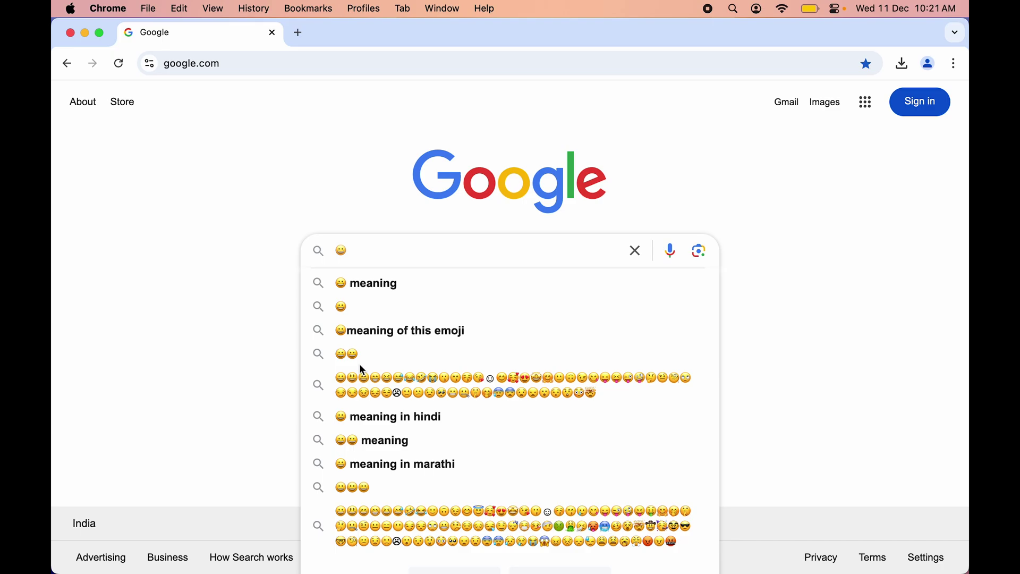
- Clear the emoji from the search box and get Chrome out of view with Command+Q
click(637, 250)
click(277, 189)
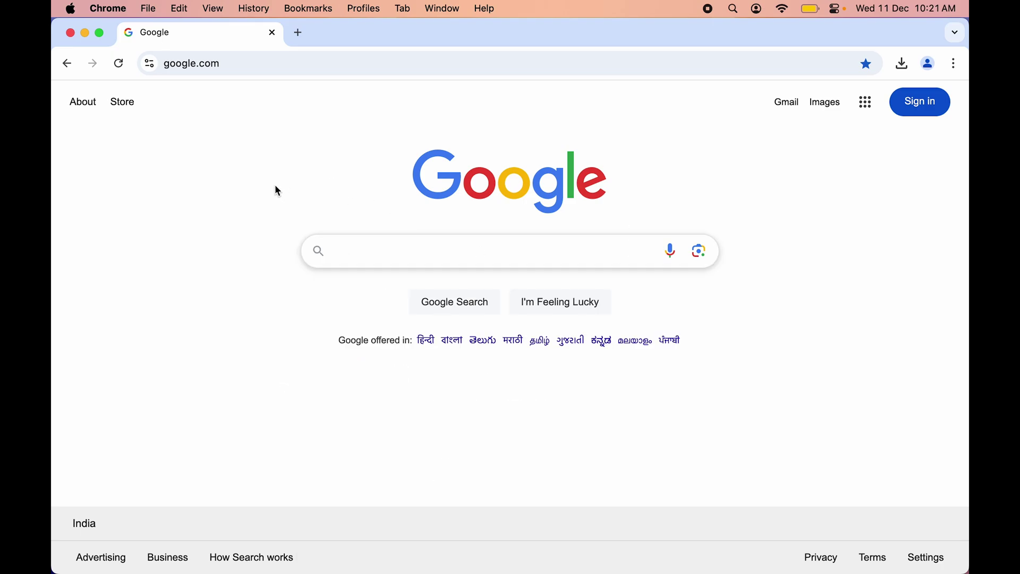
key(super+q)
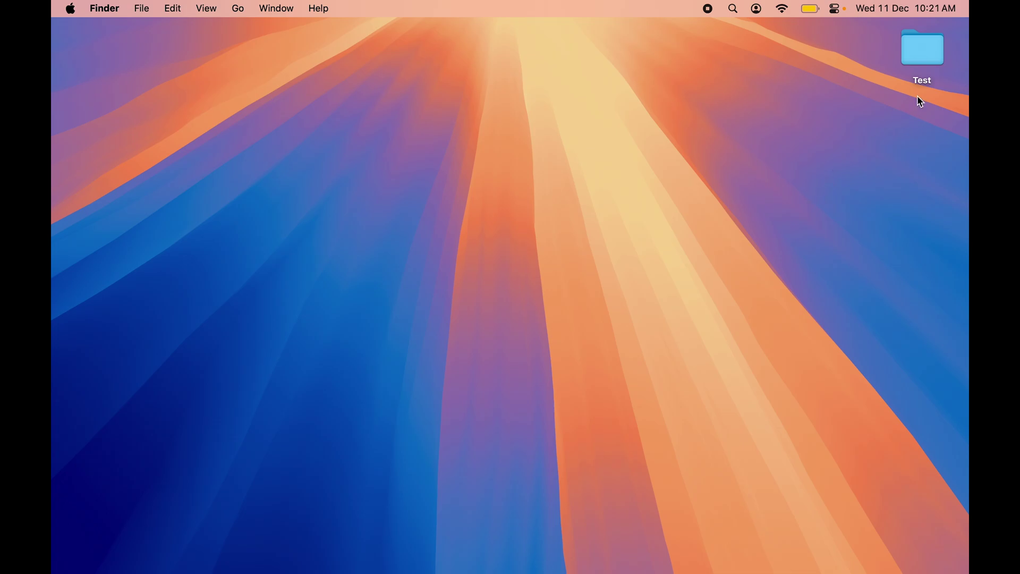
- Open the desktop Test folder and move Car 1.jpg to the Bin with Command+Delete
double_click(917, 54)
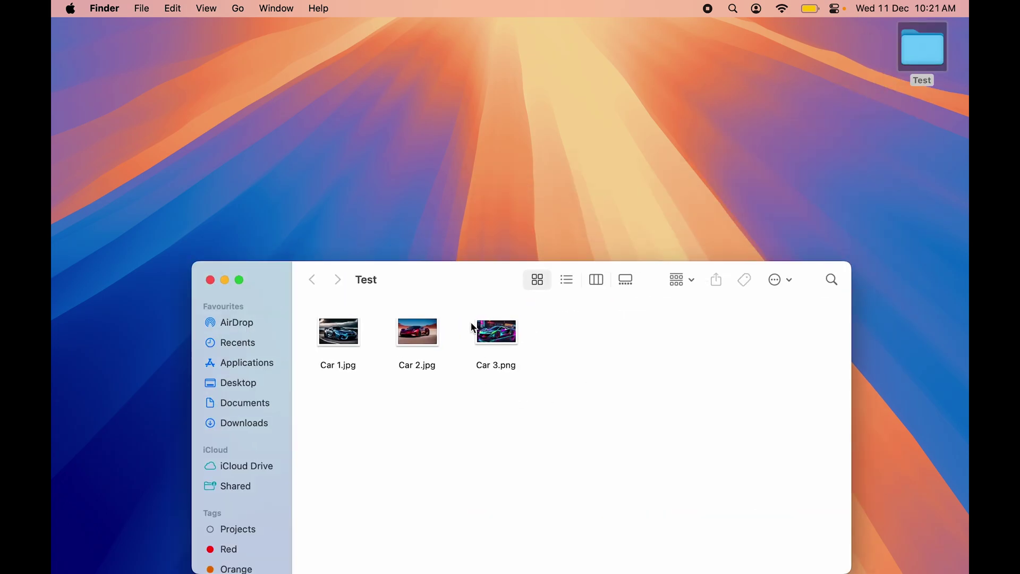
drag(455, 270, 445, 114)
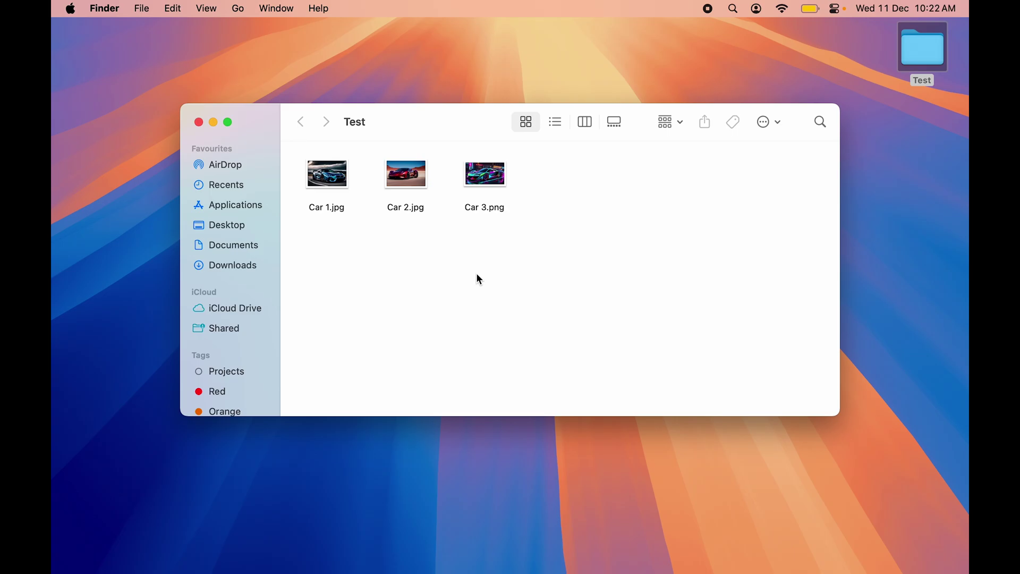
click(322, 214)
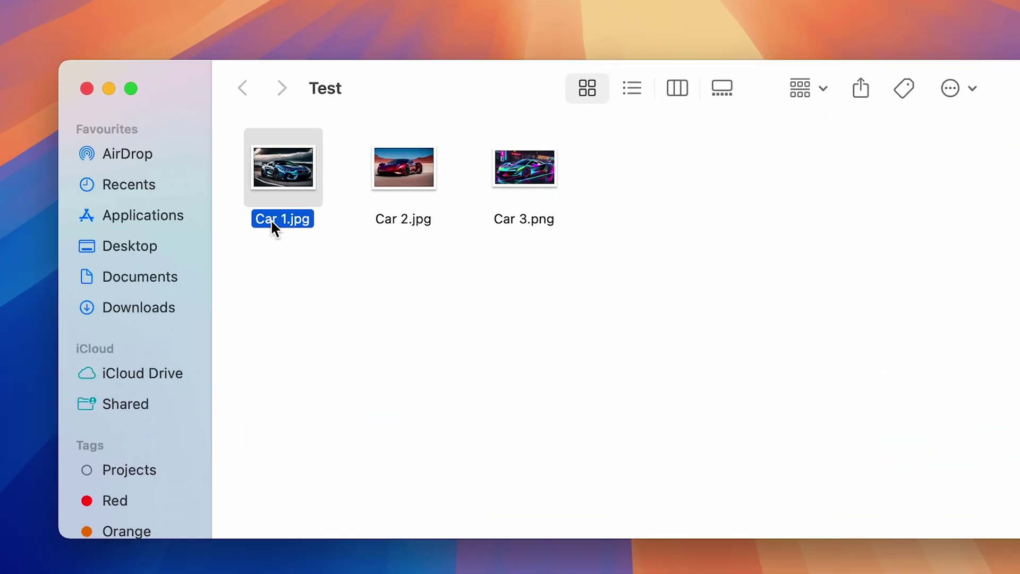
right_click(273, 226)
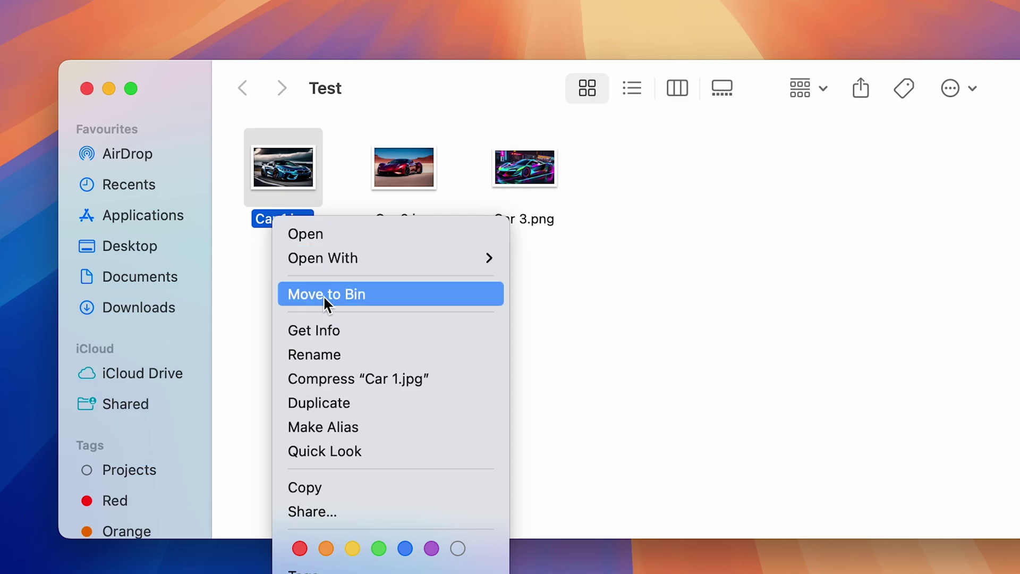
click(583, 310)
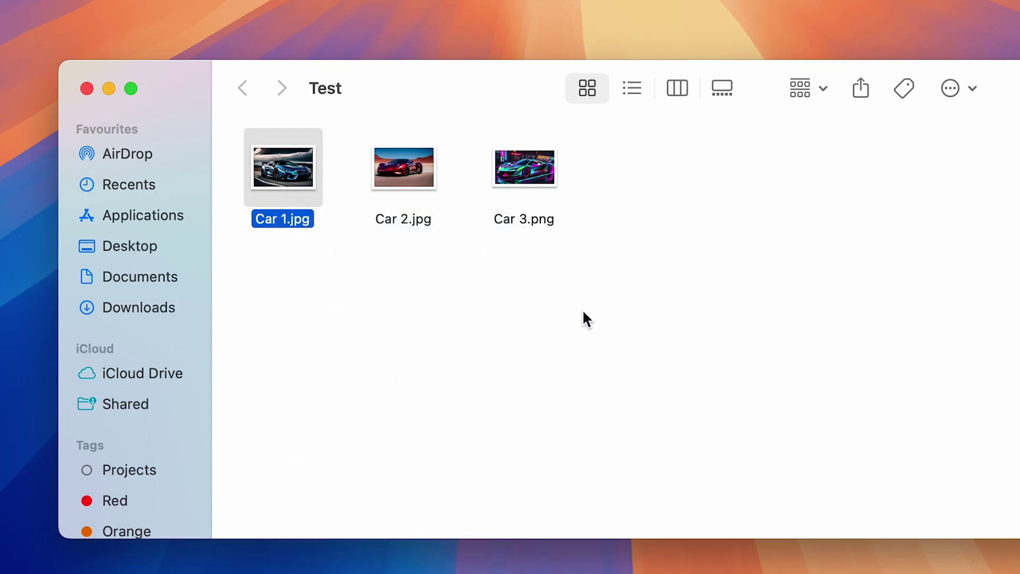
click(374, 310)
click(275, 226)
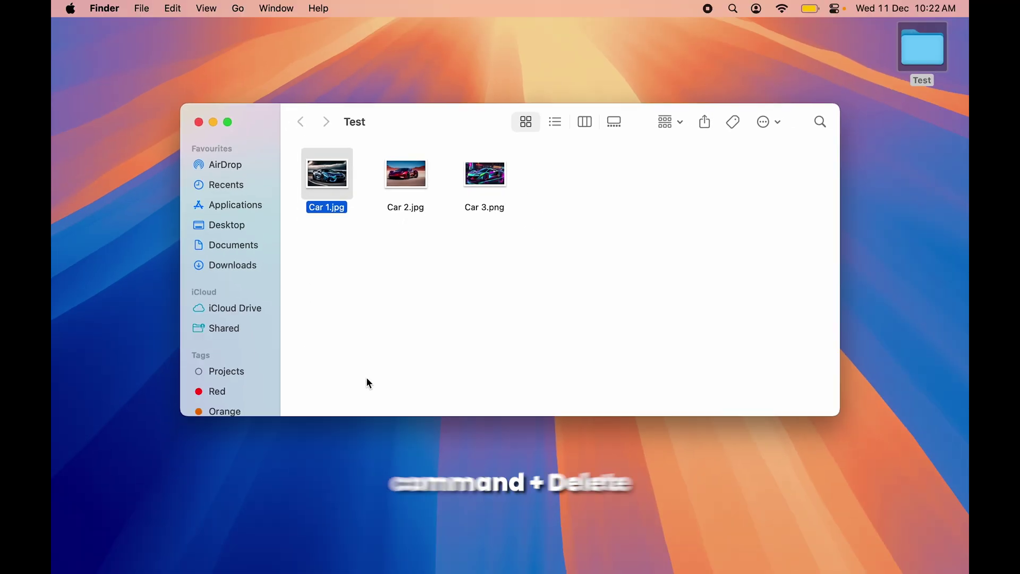
key(super+BackSpace)
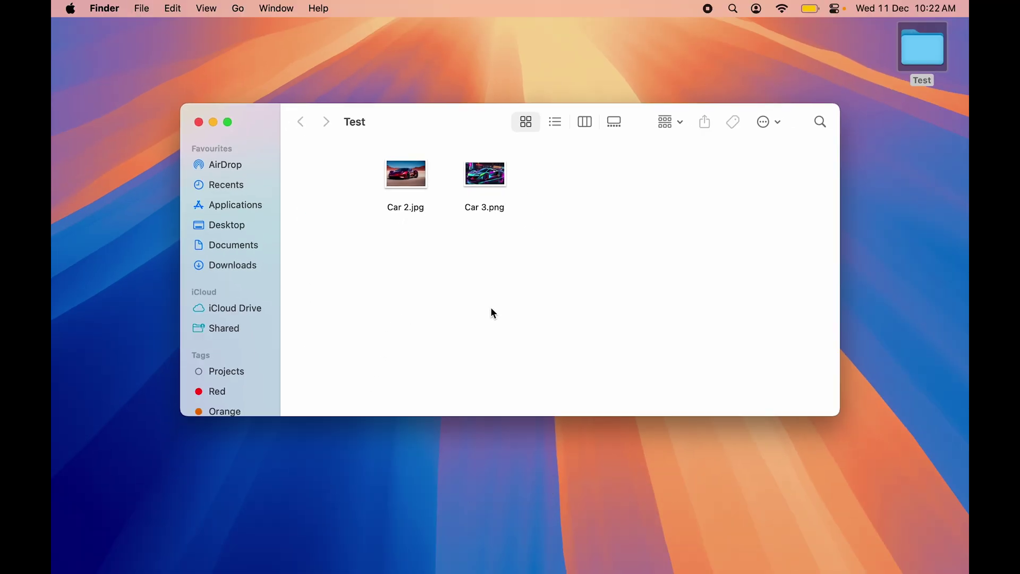
mouse_move(707, 572)
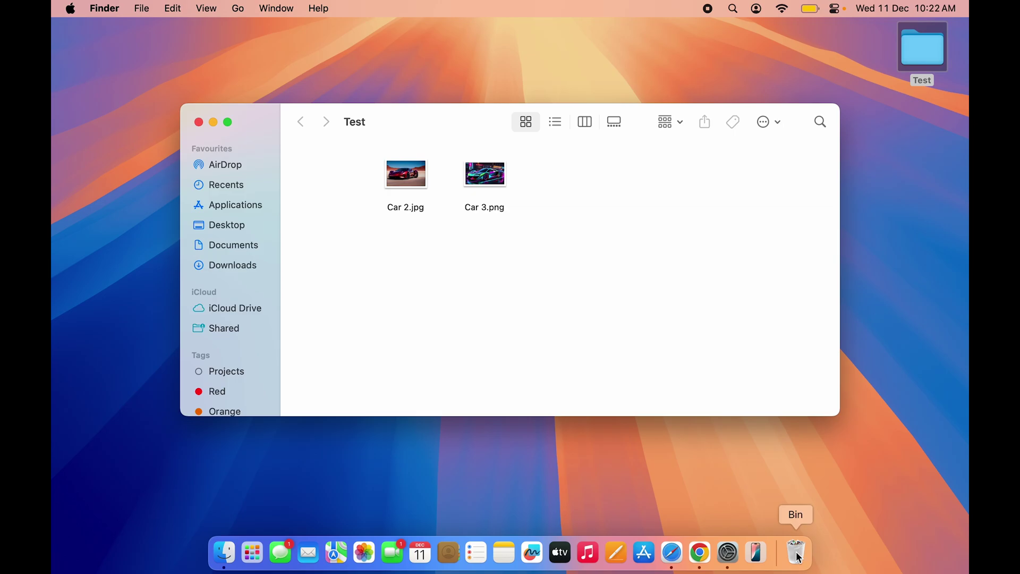
- Check that Car 1.jpg is in the Bin, then move Car 2.jpg and Car 3.png there too
click(800, 557)
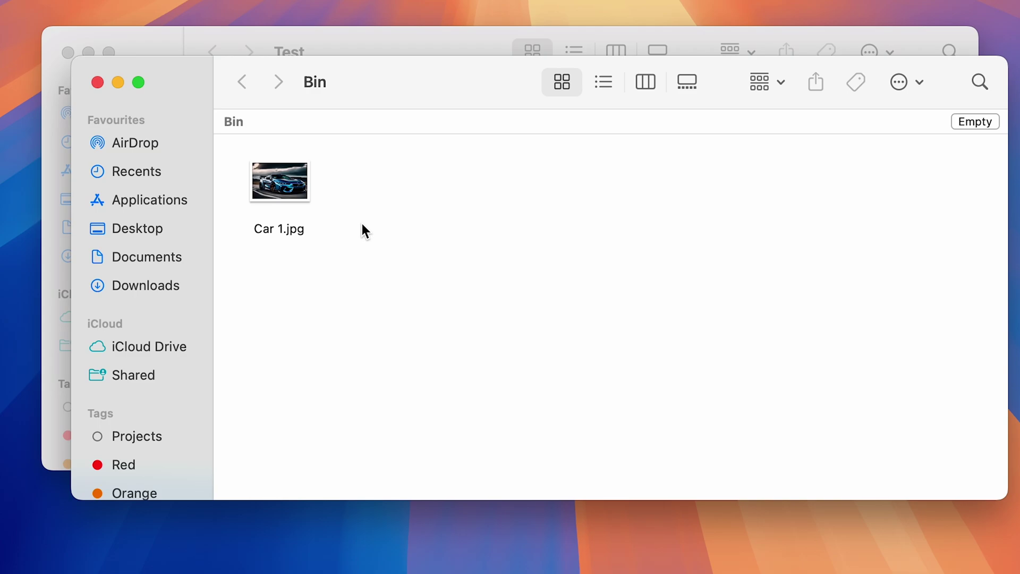
click(97, 82)
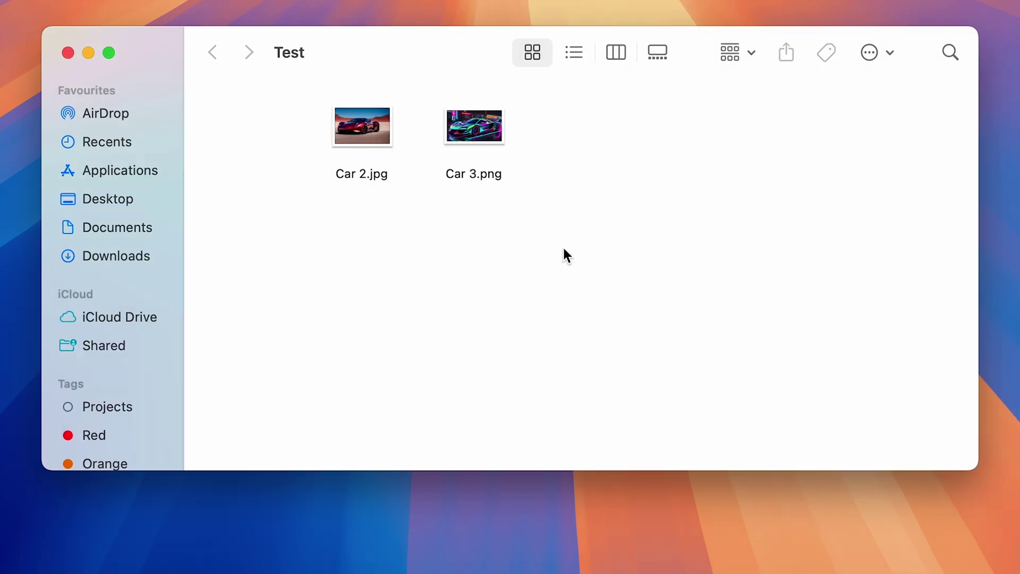
drag(651, 285, 276, 115)
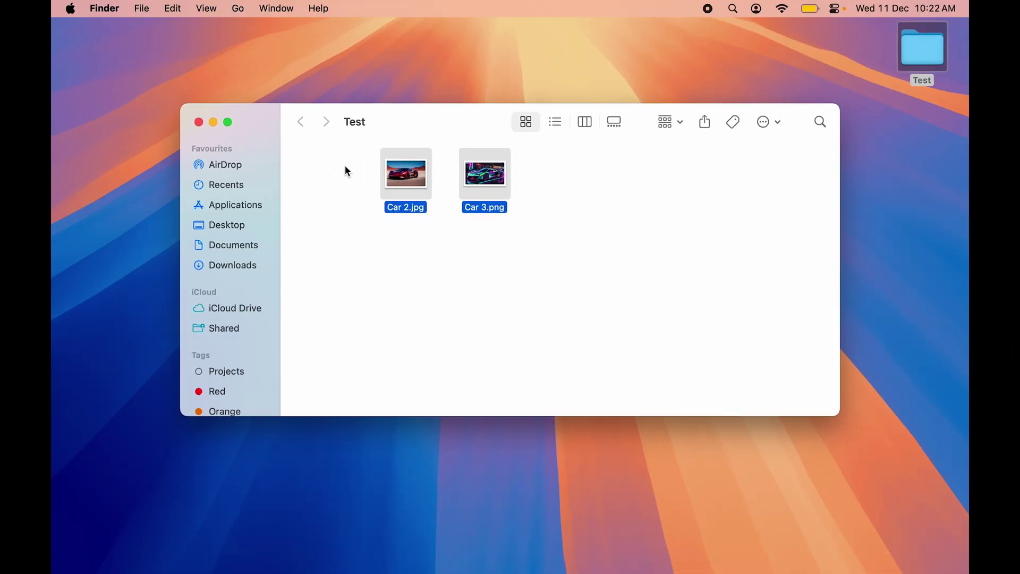
key(super+BackSpace)
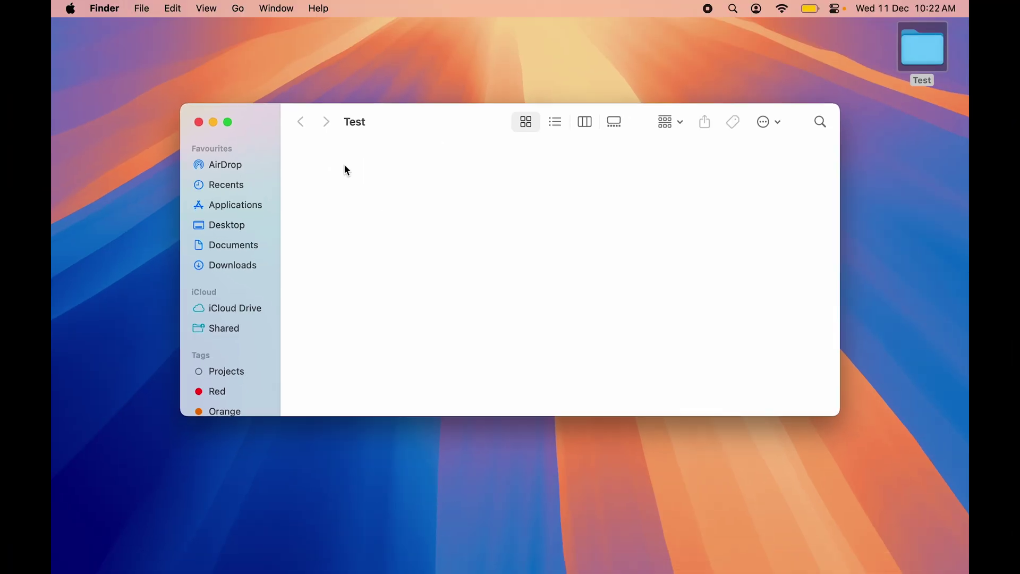
mouse_move(616, 561)
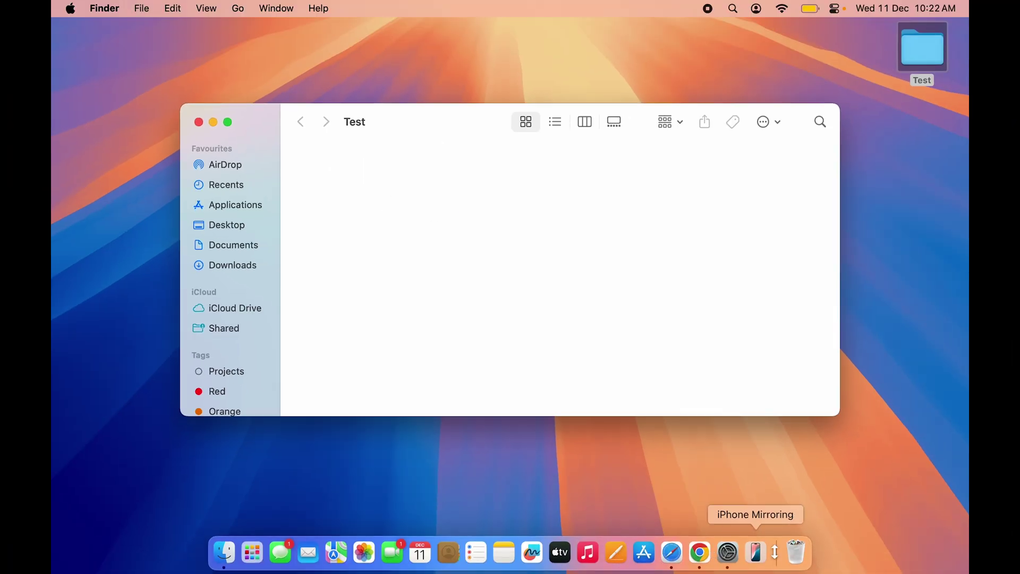
- Confirm all three car images are in the Bin, close the Bin and minimize the Test window
click(796, 559)
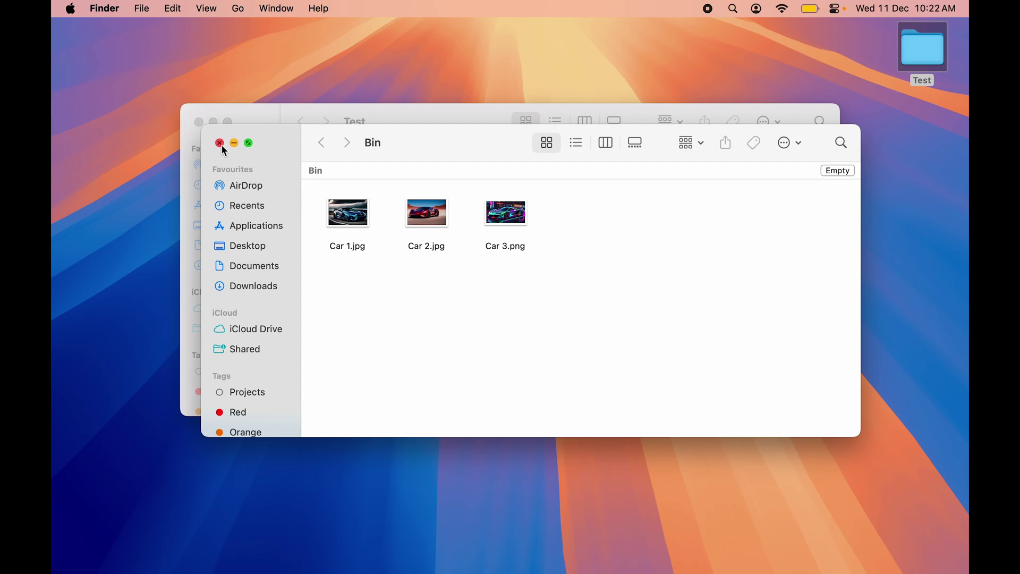
click(218, 144)
click(212, 120)
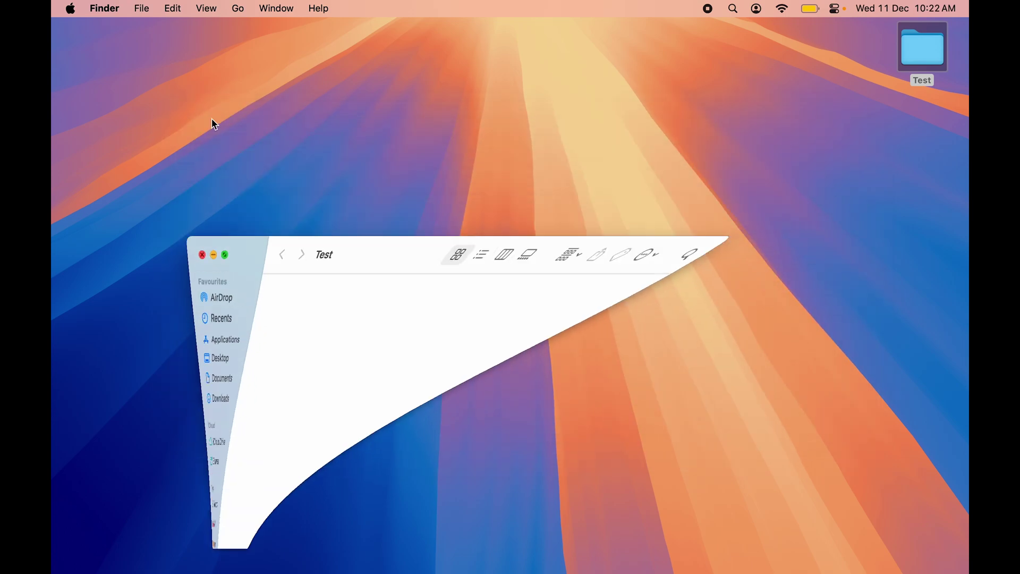
mouse_move(914, 571)
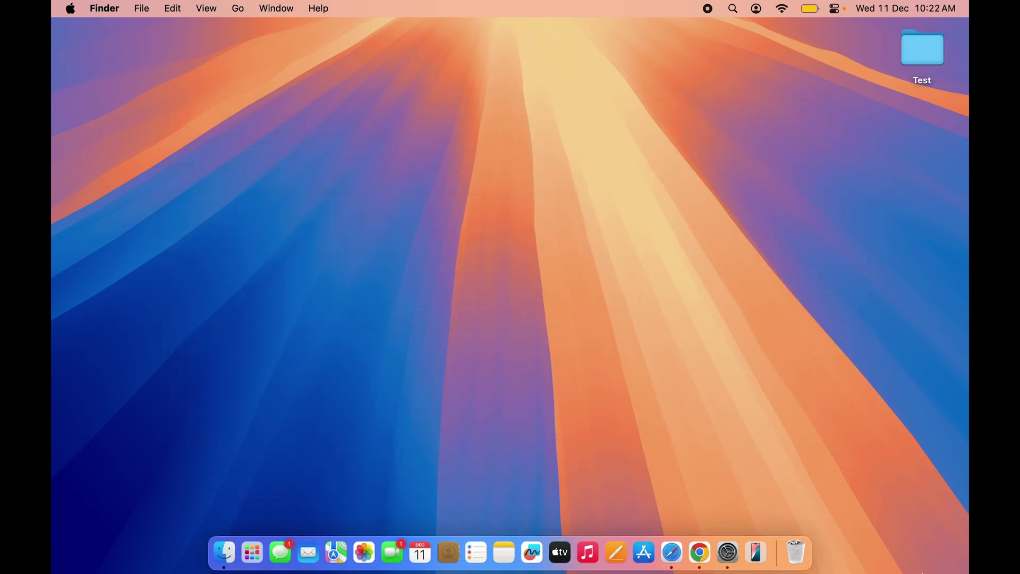